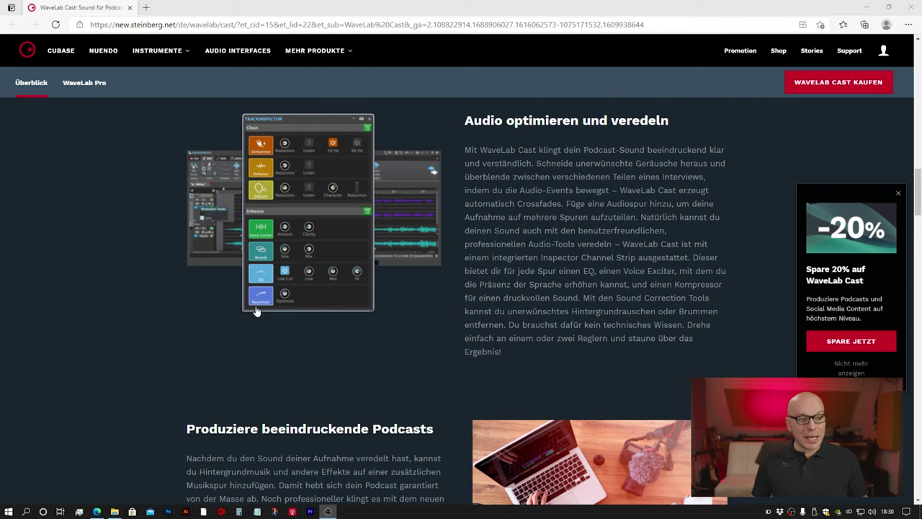
# Look through the WaveLab Cast product page's sections on audio optimisation, podcast upload and video sound.
pyautogui.scroll(-6, 420, 234)
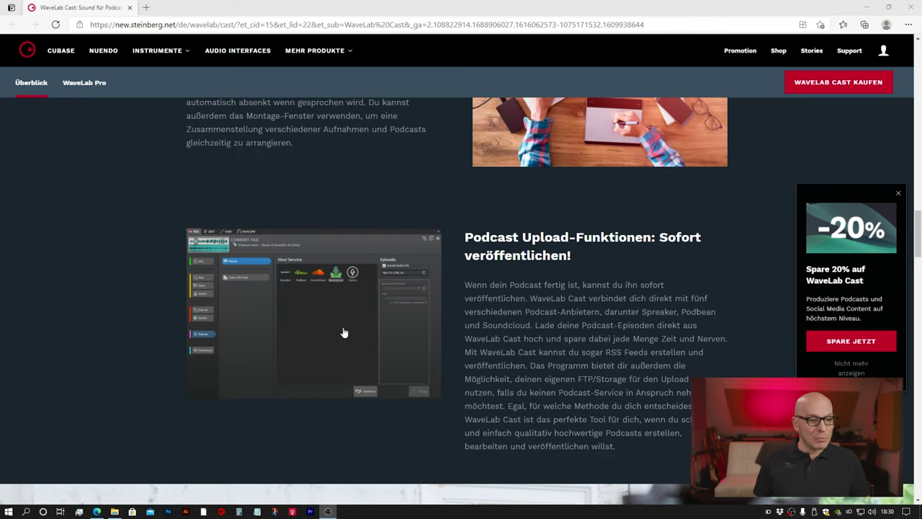
pyautogui.scroll(-10, 547, 294)
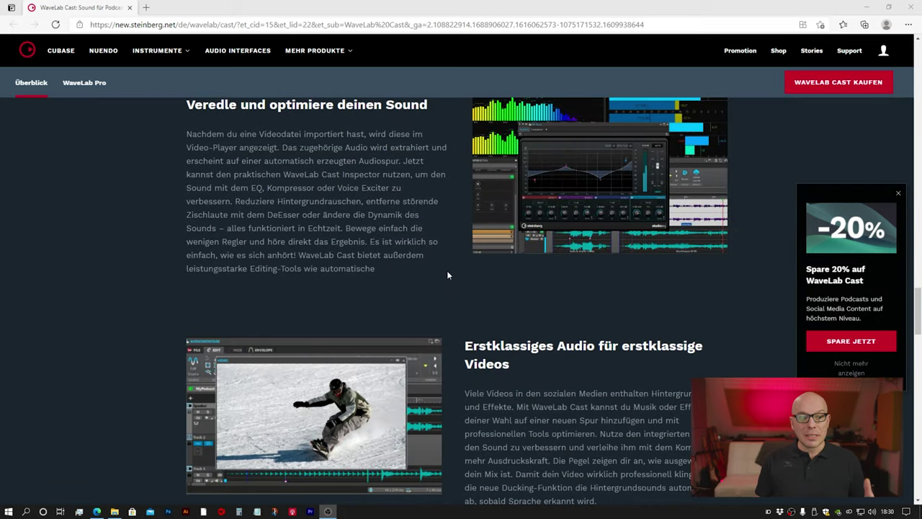
pyautogui.scroll(-5, 447, 272)
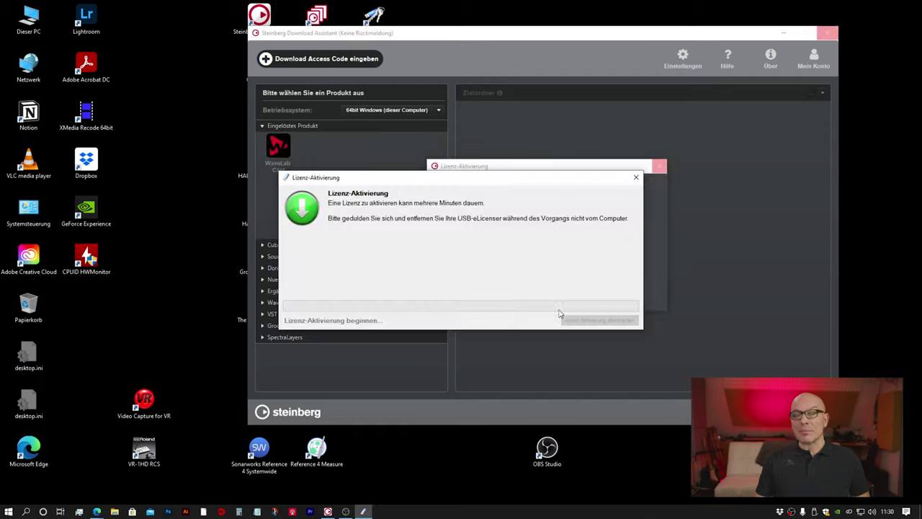
# Finish the licence activation and install WaveLab Cast 1.1 from the downloaded installer into the suggested destination folder.
pyautogui.click(598, 322)
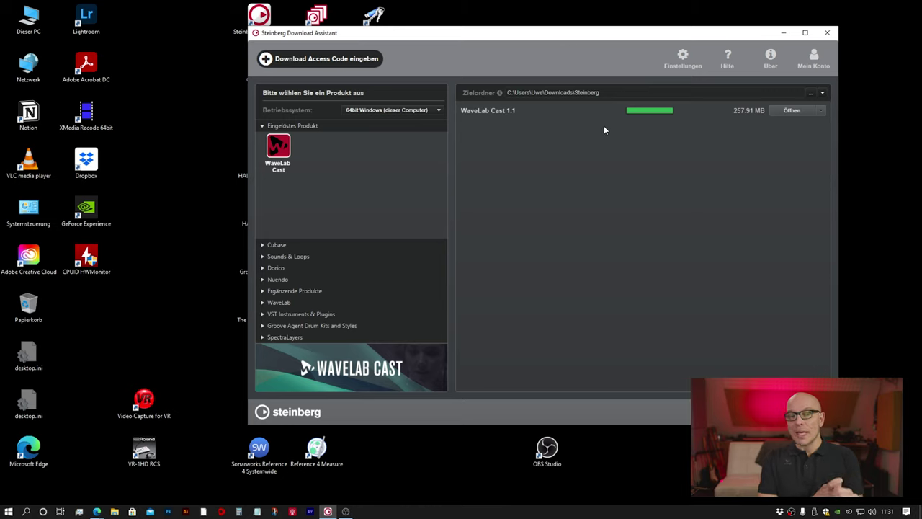
pyautogui.click(791, 111)
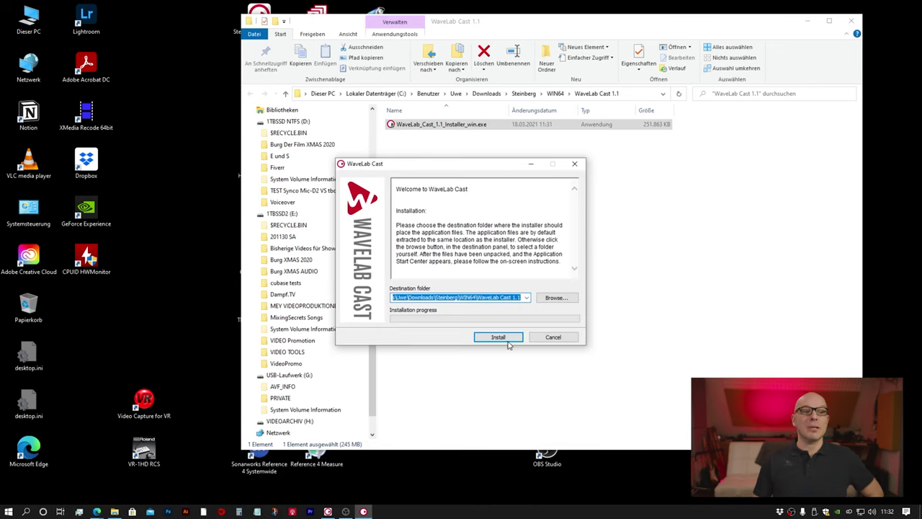
pyautogui.click(506, 340)
pyautogui.click(422, 336)
pyautogui.click(422, 336)
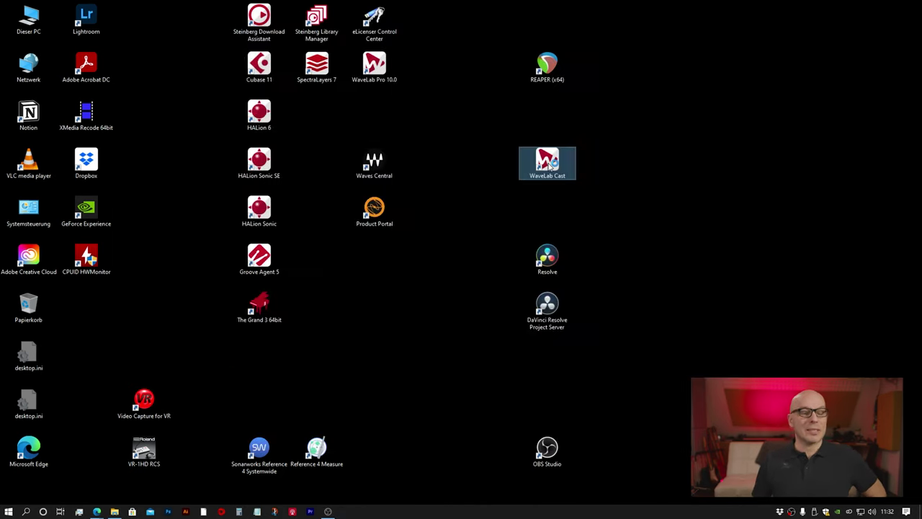
# Launch WaveLab Cast and create an audio montage from the podcast template Host + Two Guests 48kHz.
pyautogui.doubleClick(548, 162)
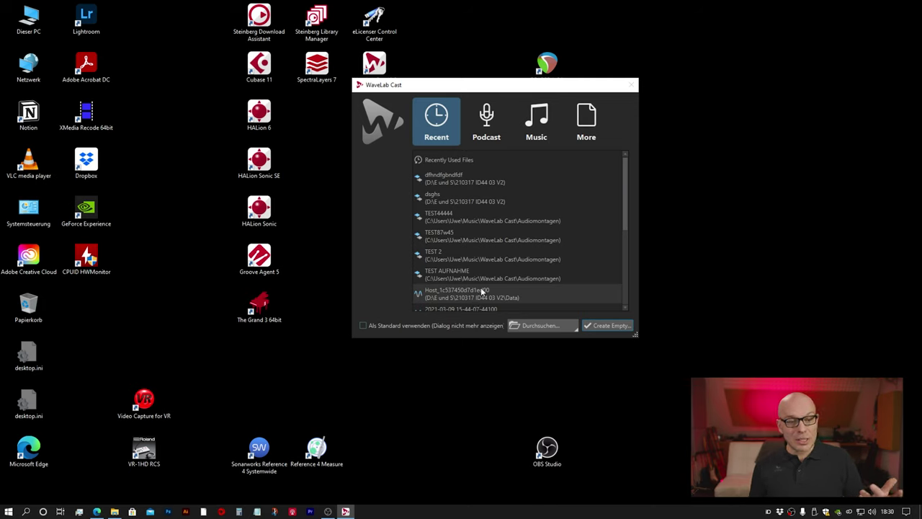
pyautogui.click(482, 116)
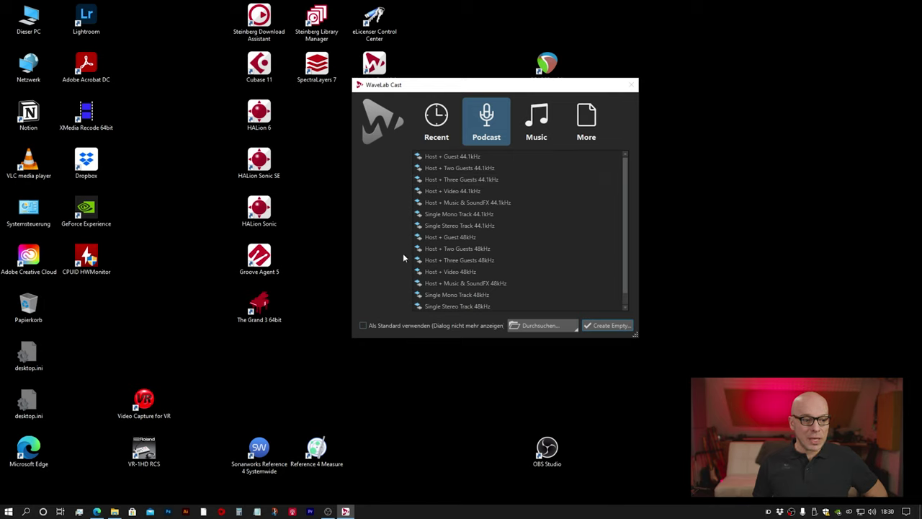
pyautogui.click(444, 249)
pyautogui.click(604, 325)
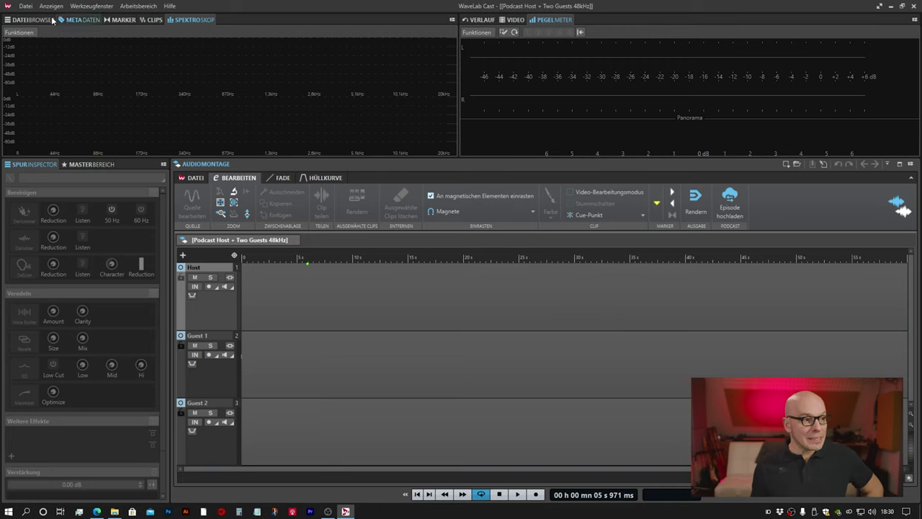
# Choose the Audient USB Audio ASIO Driver as the audio device in the audio connections and return to the montage.
pyautogui.click(25, 6)
pyautogui.moveTo(63, 134)
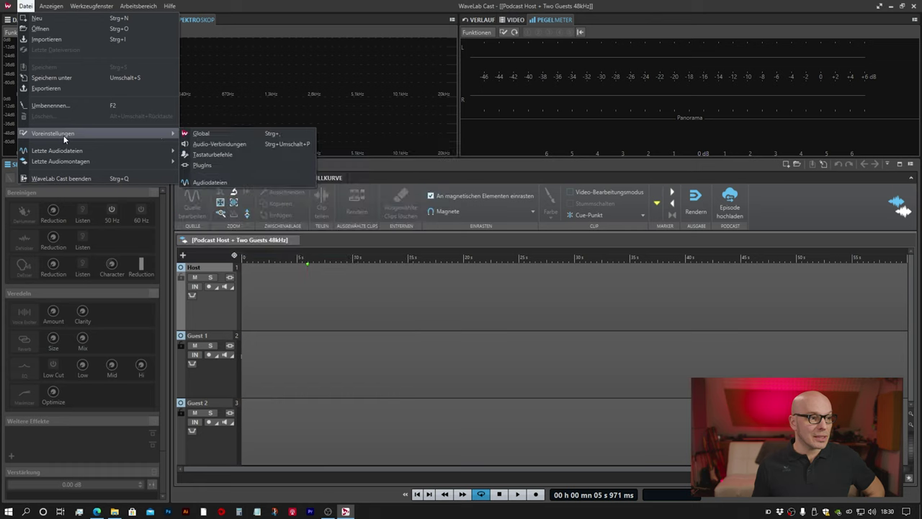
pyautogui.click(217, 142)
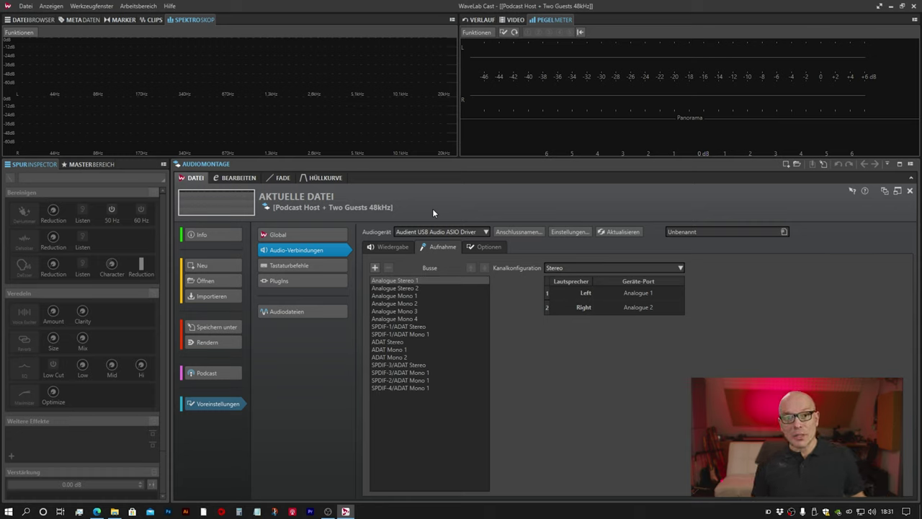
pyautogui.click(441, 232)
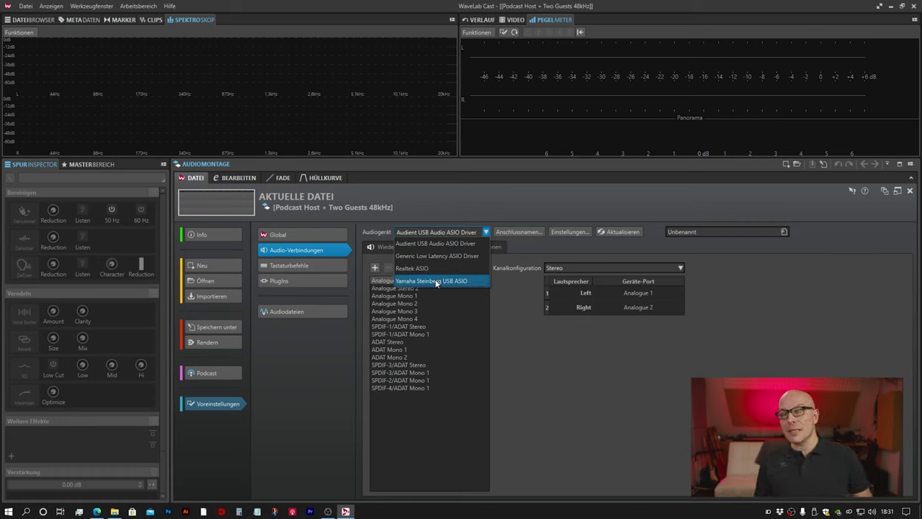
pyautogui.click(422, 245)
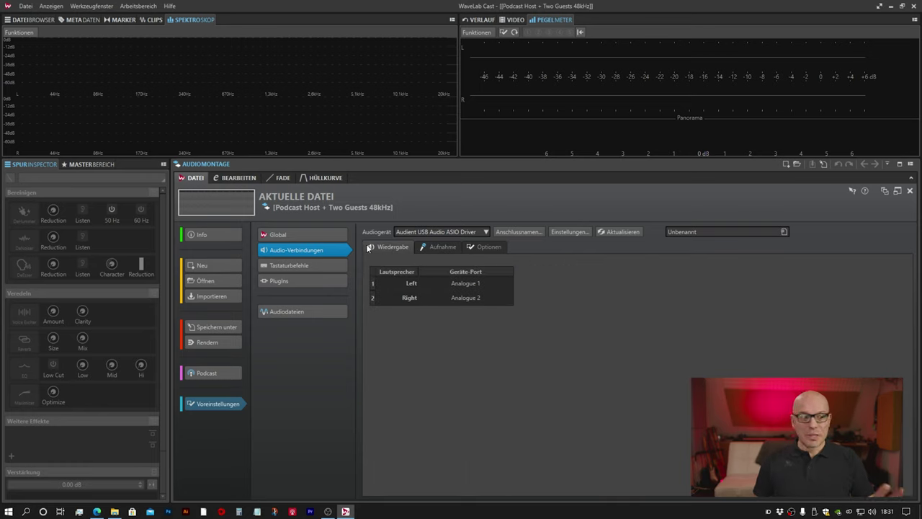
pyautogui.click(231, 180)
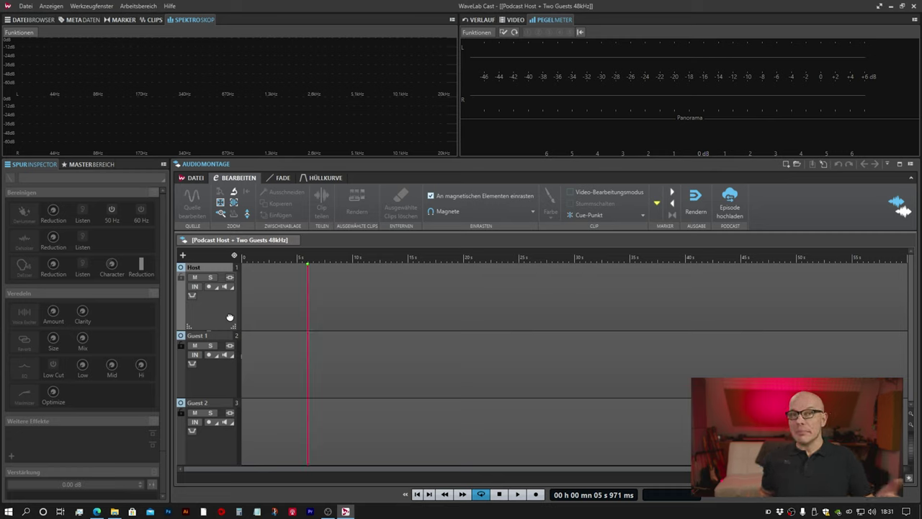
# Arm the Host track for recording with input Analogue Mono 1 and save the audio montage as fzdzdz.
pyautogui.click(209, 287)
pyautogui.rightClick(211, 289)
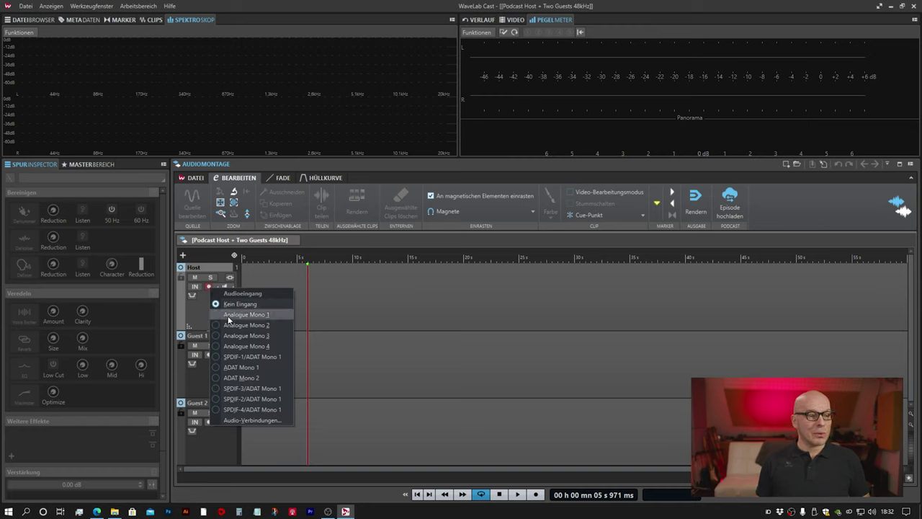
pyautogui.click(229, 315)
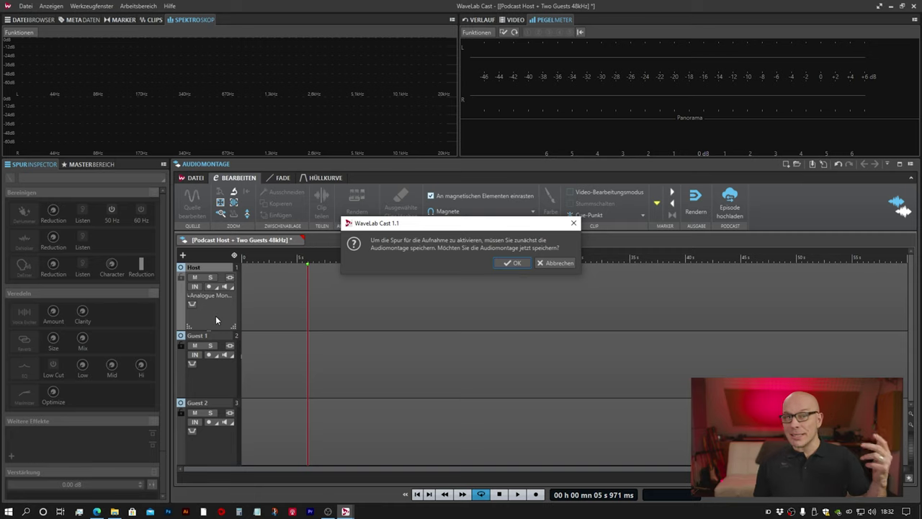
pyautogui.press('Return')
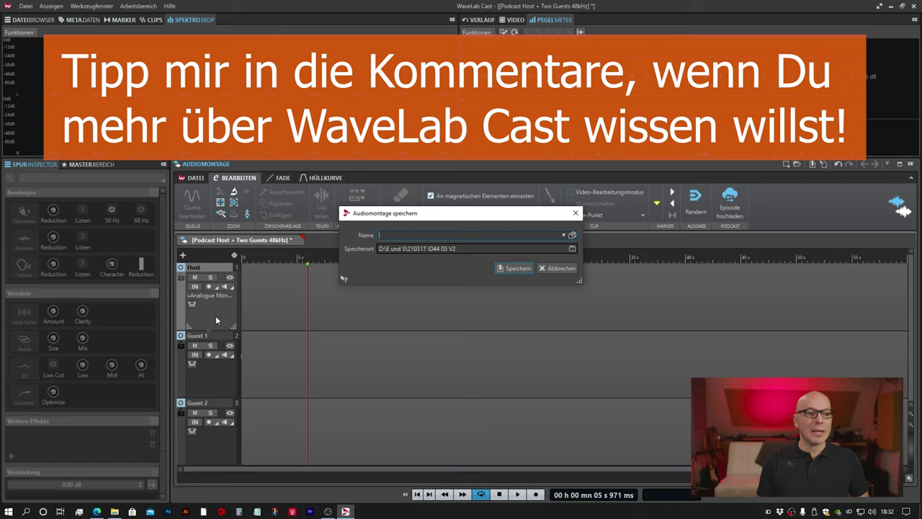
pyautogui.press('Return')
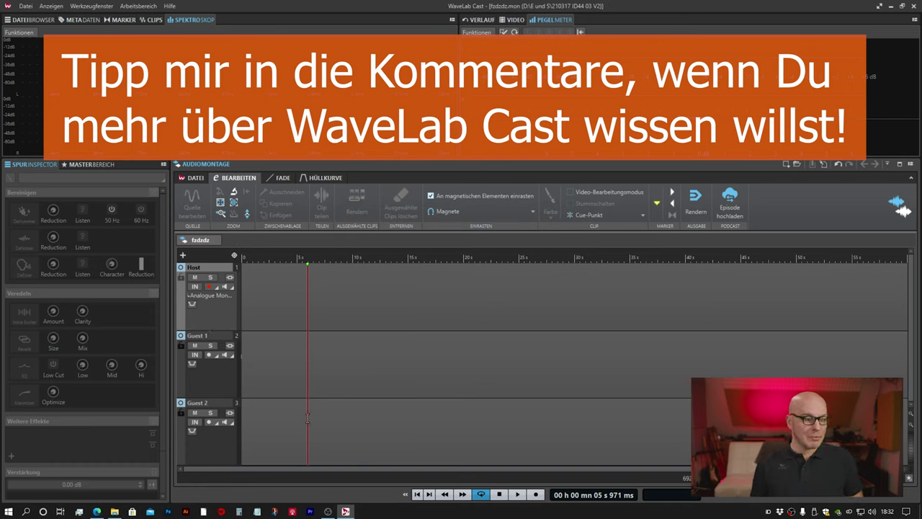
# Record a voice clip of about 12 seconds on the Host track and move it to the start of the timeline.
pyautogui.click(535, 494)
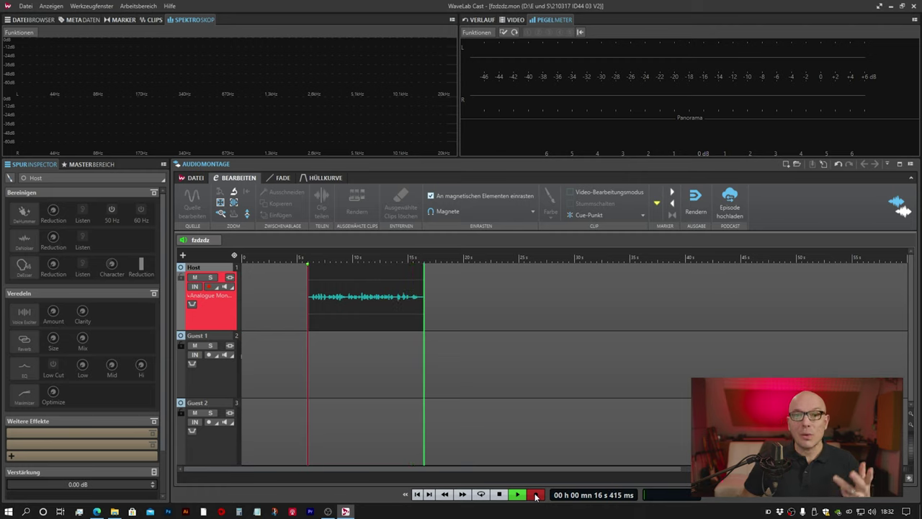
pyautogui.click(536, 496)
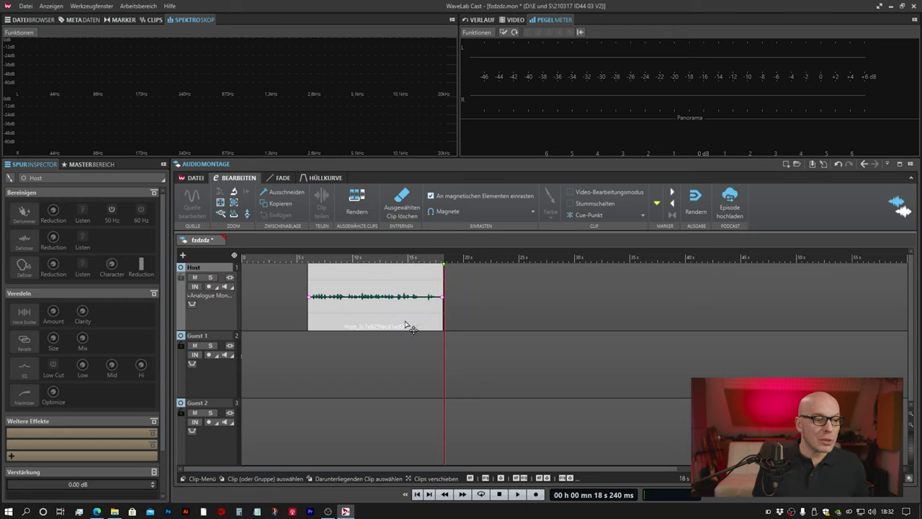
pyautogui.moveTo(391, 325); pyautogui.dragTo(317, 353)
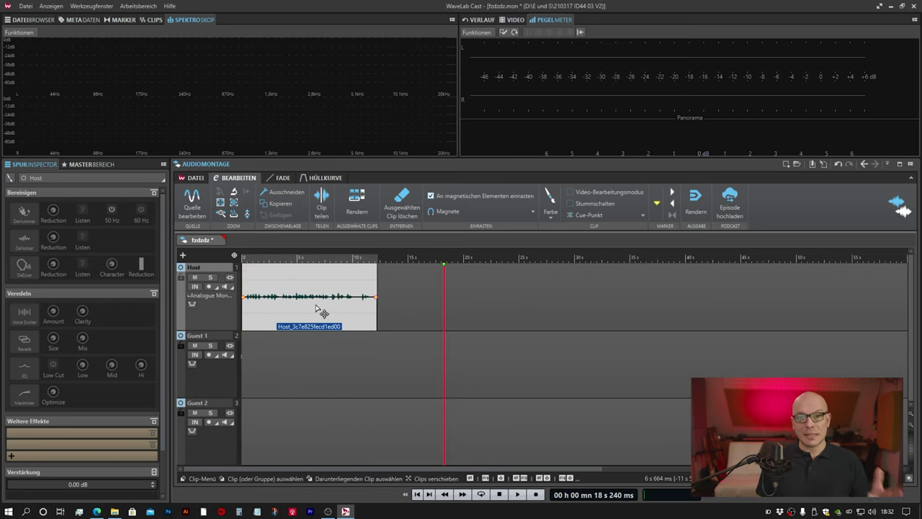
# Play back the recorded Host clip from about 2.8 s to check the recording.
pyautogui.scroll(5, 257, 305)
pyautogui.scroll(-5, 261, 304)
pyautogui.click(274, 258)
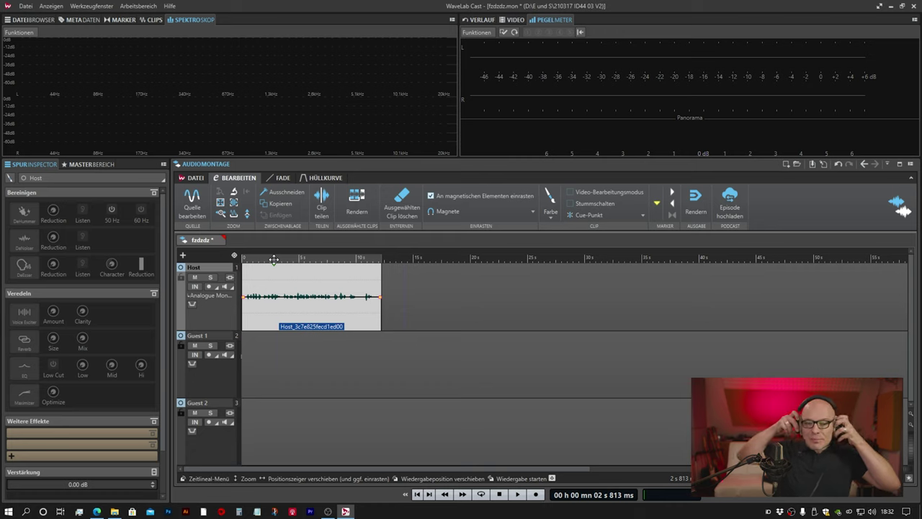
pyautogui.press('space')
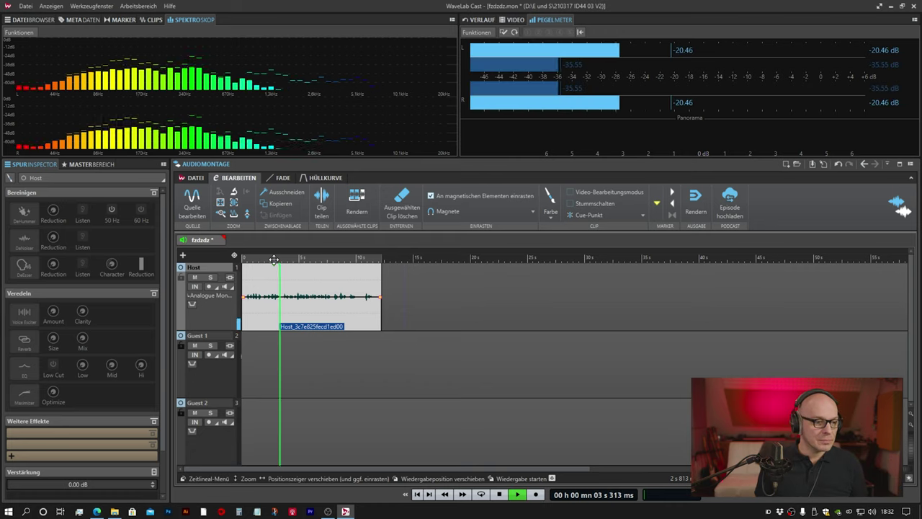
pyautogui.press('space')
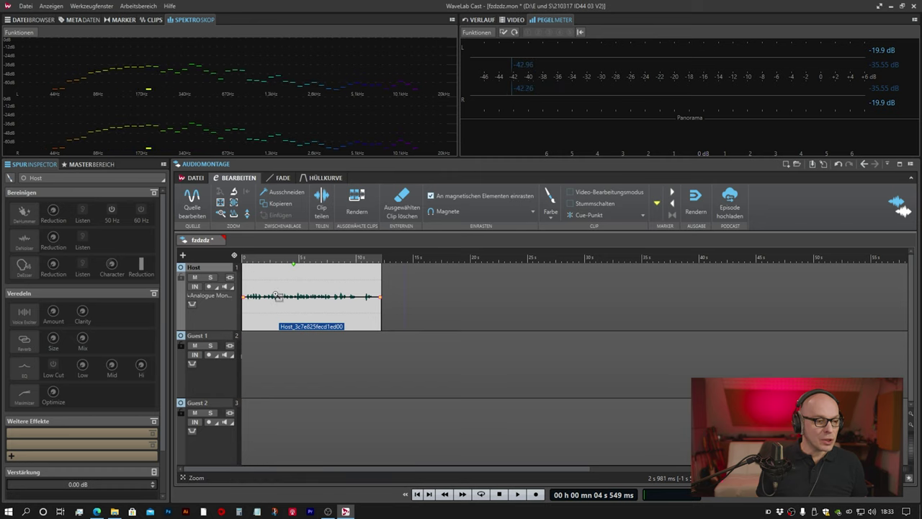
# Split the Host clip at the pause at about 3.6 s and delete the part before the cut.
pyautogui.scroll(2, 280, 288)
pyautogui.scroll(4, 278, 299)
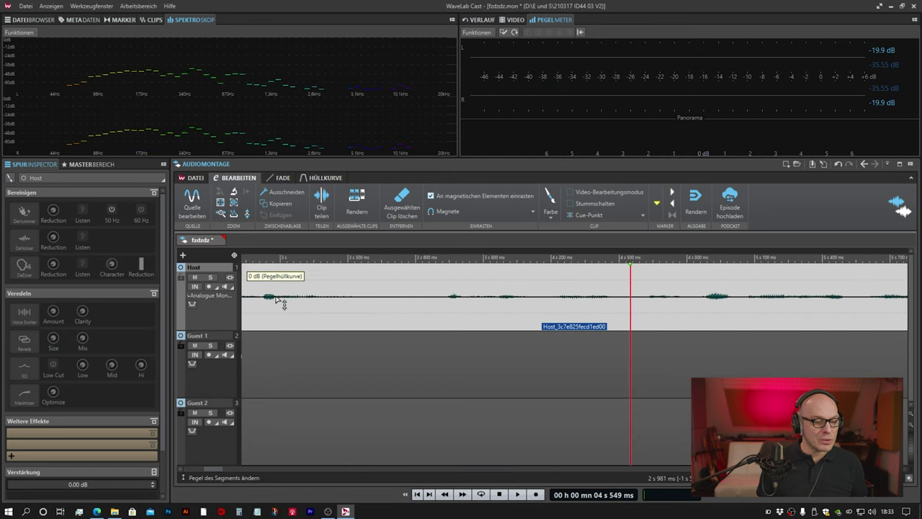
pyautogui.press('space')
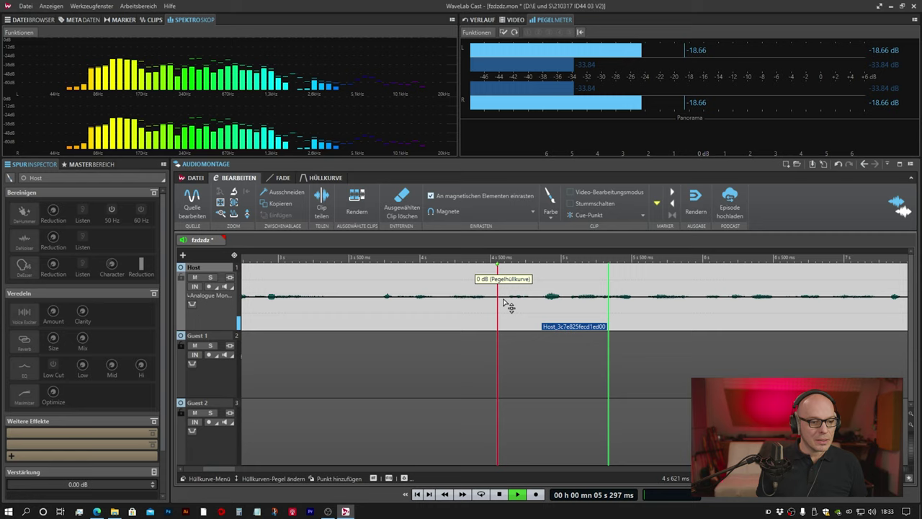
pyautogui.click(371, 272)
pyautogui.press('space')
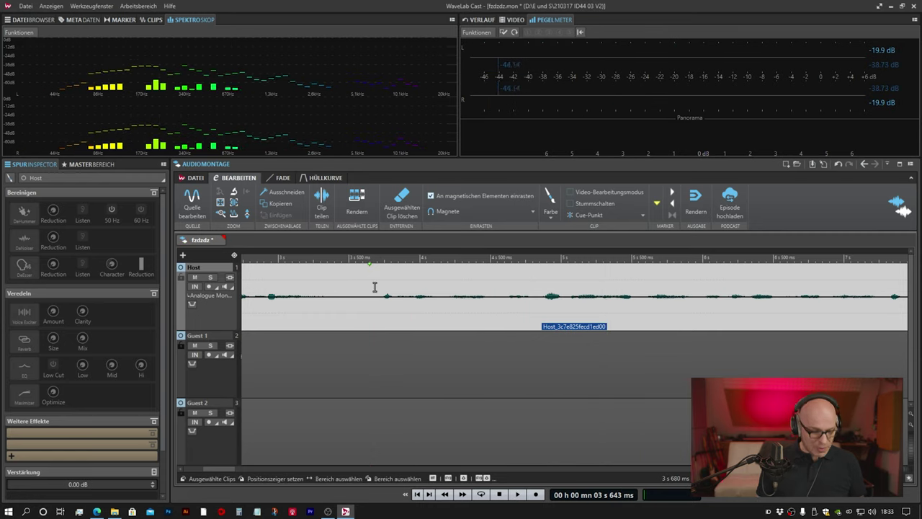
pyautogui.press('s')
pyautogui.click(343, 319)
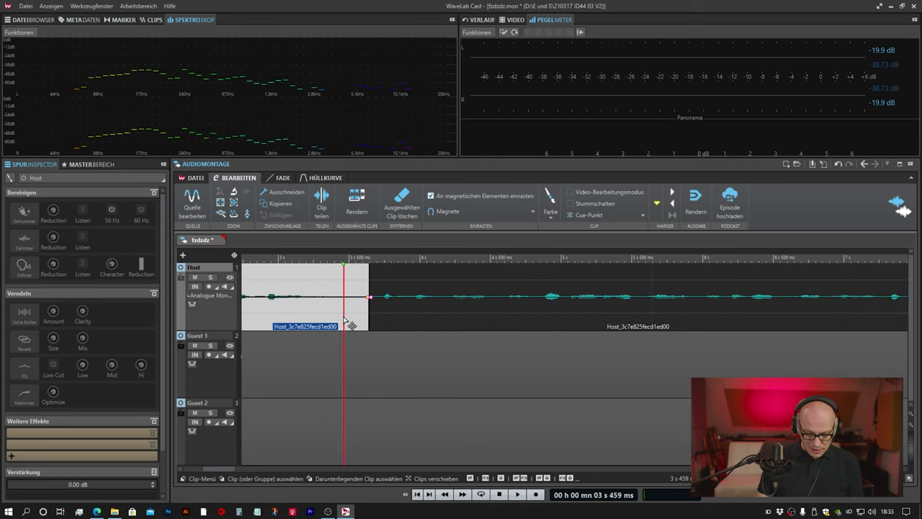
pyautogui.press('Delete')
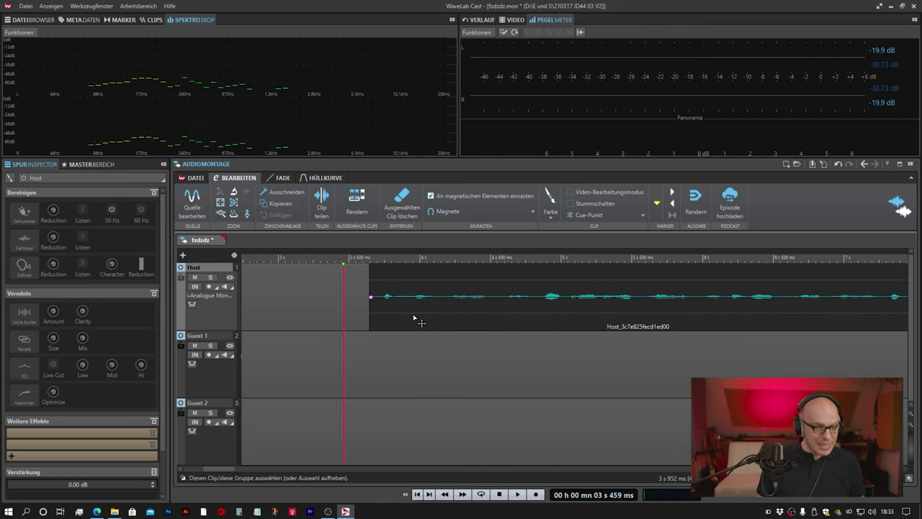
# Delete the end of the Host clip from about 10.5 s onward and move the remaining clip to the timeline's start.
pyautogui.scroll(-5, 412, 315)
pyautogui.scroll(3, 324, 303)
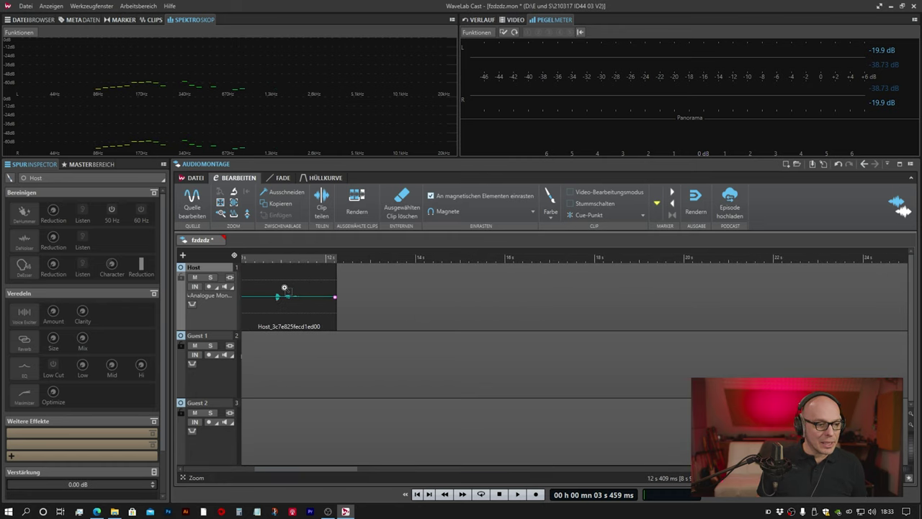
pyautogui.doubleClick(257, 263)
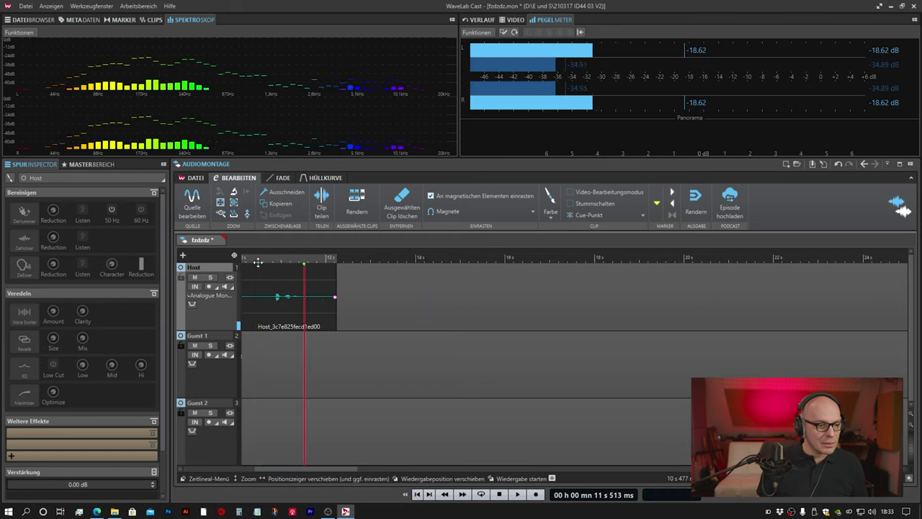
pyautogui.moveTo(260, 284); pyautogui.dragTo(341, 286)
pyautogui.press('Delete')
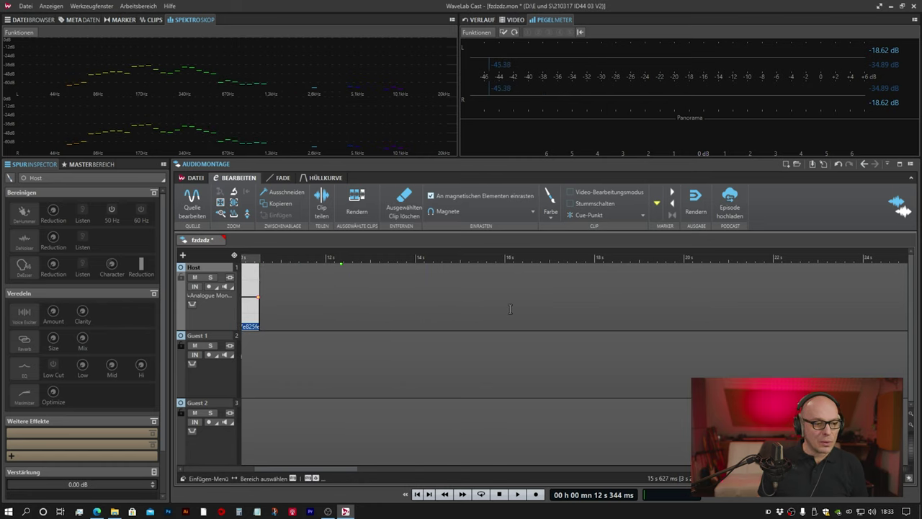
pyautogui.scroll(-3, 325, 302)
pyautogui.moveTo(291, 320)
pyautogui.mouseDown()
pyautogui.moveTo(268, 324)
pyautogui.moveTo(278, 332)
pyautogui.mouseUp()
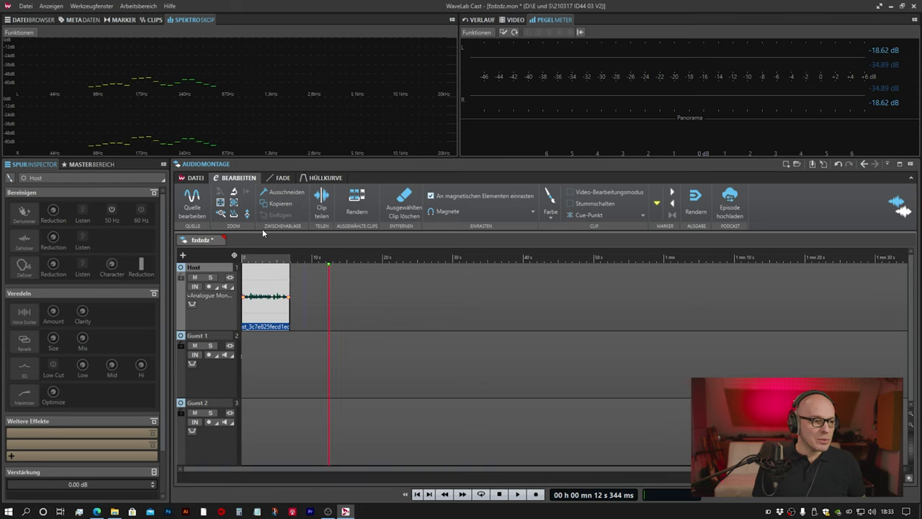
# Open the Host clip's source recording in the audio editor and normalise the selected section to a peak level of -6 dB.
pyautogui.click(193, 202)
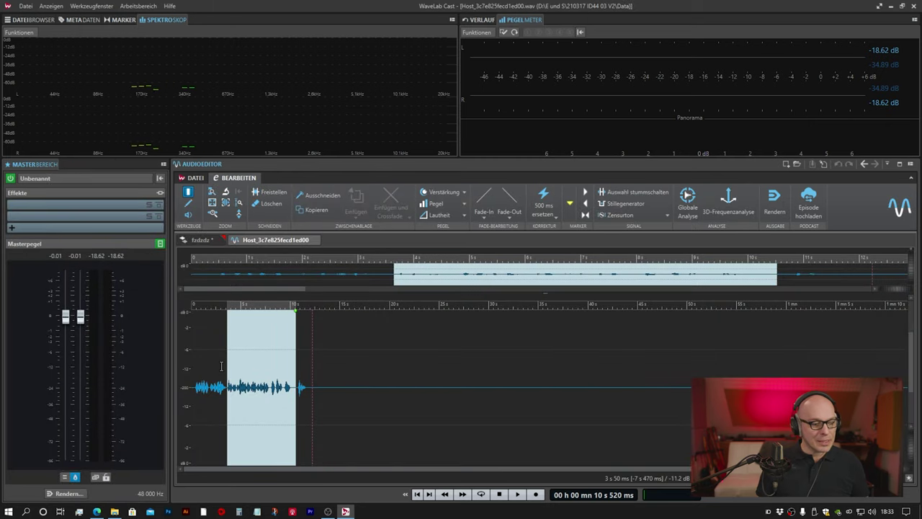
pyautogui.click(440, 204)
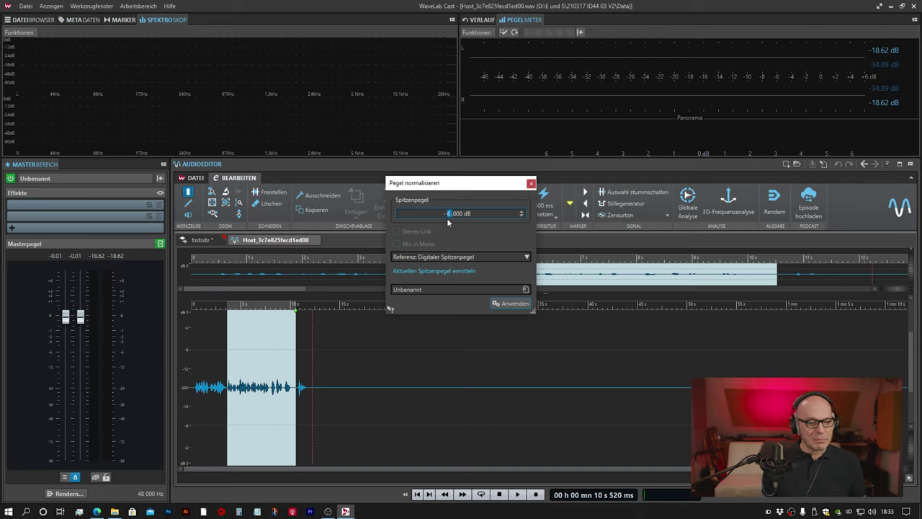
pyautogui.press('Return')
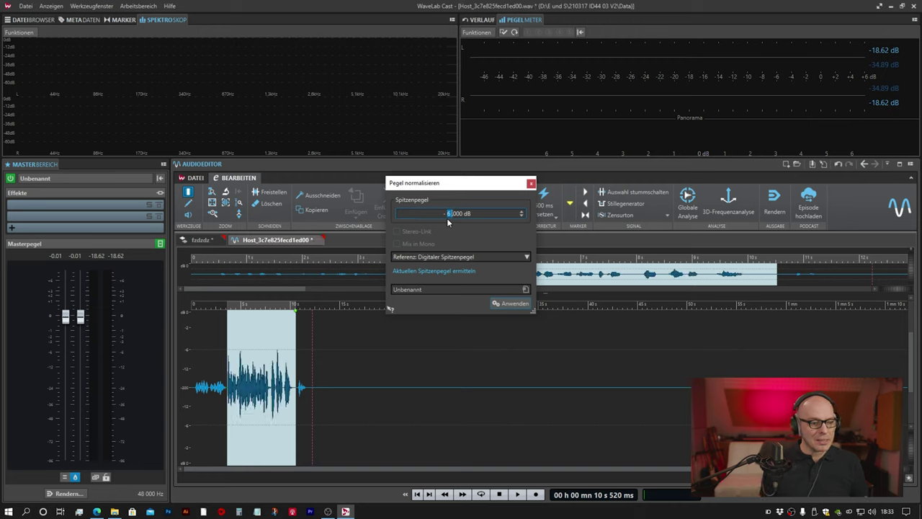
pyautogui.click(531, 184)
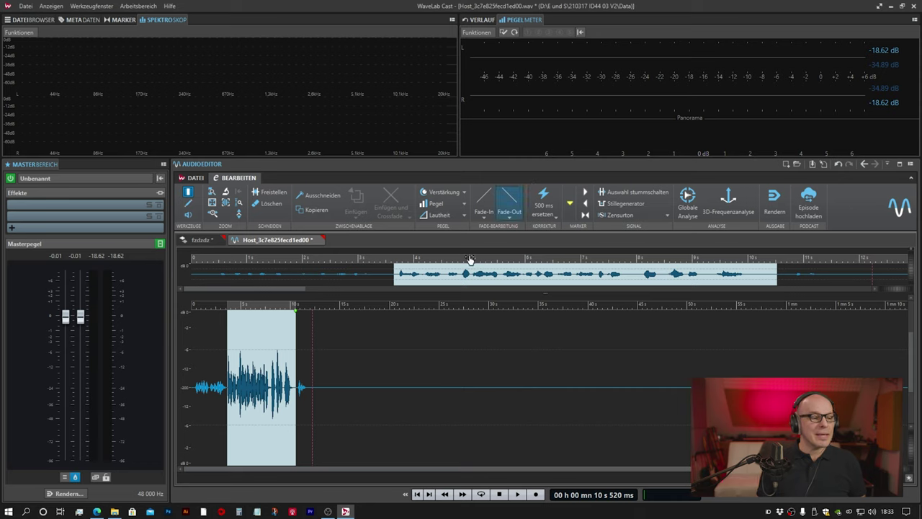
# Play the edited recording from about 1 s to hear the level difference and return to the fzdzdz montage.
pyautogui.click(202, 371)
pyautogui.press('space')
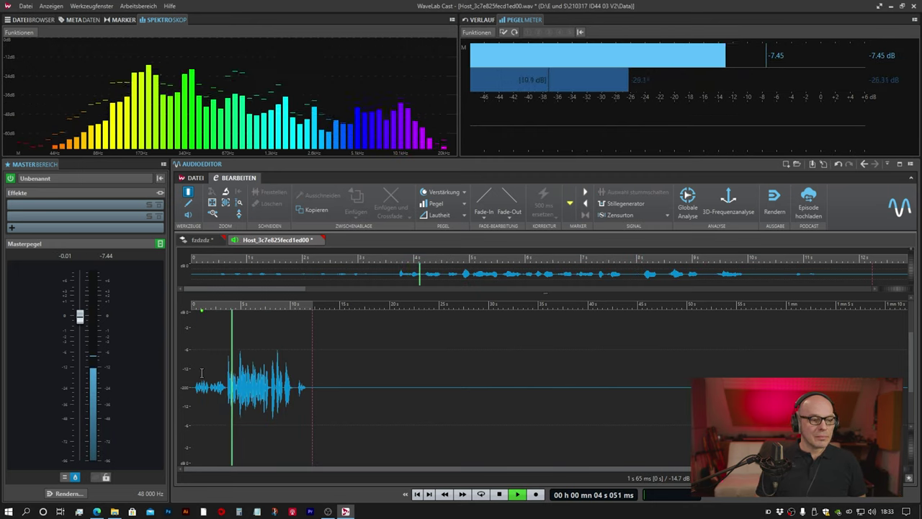
pyautogui.press('space')
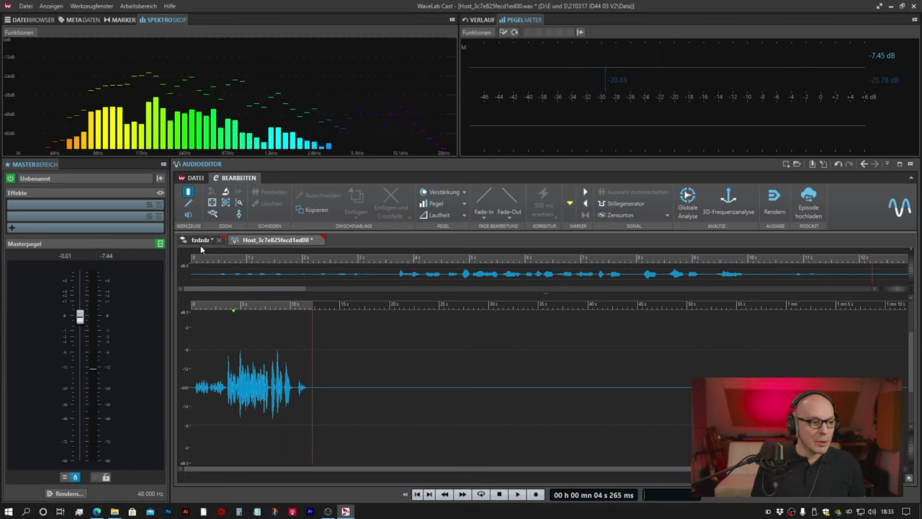
pyautogui.click(201, 240)
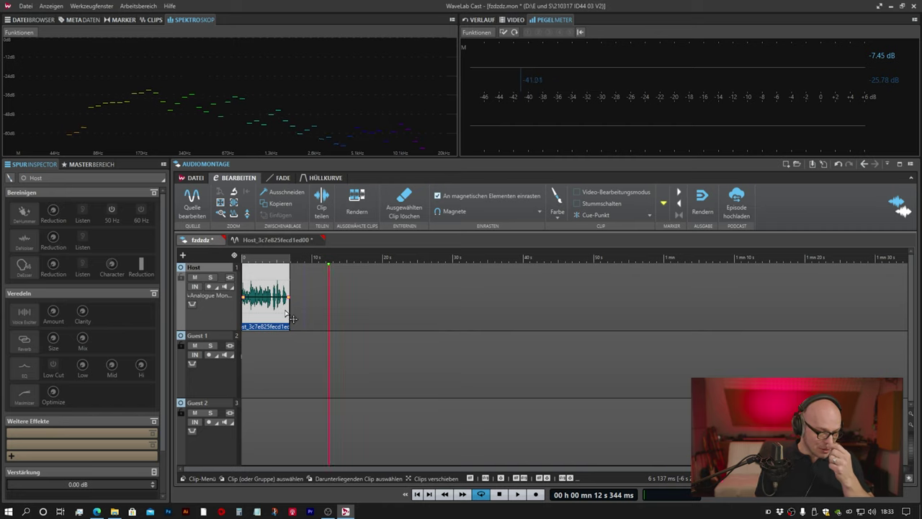
# Place the playback cursor at the start of the Host clip and turn on the DeEsser for the Host track.
pyautogui.click(260, 317)
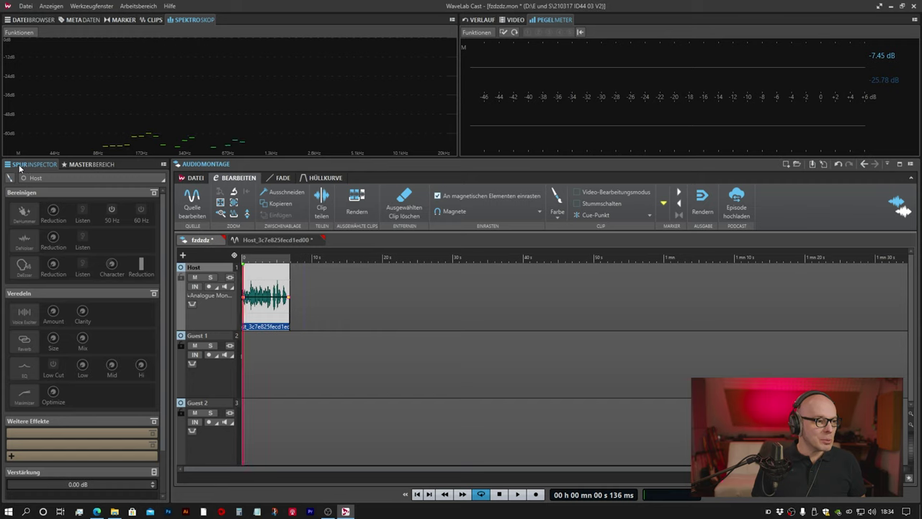
pyautogui.click(25, 216)
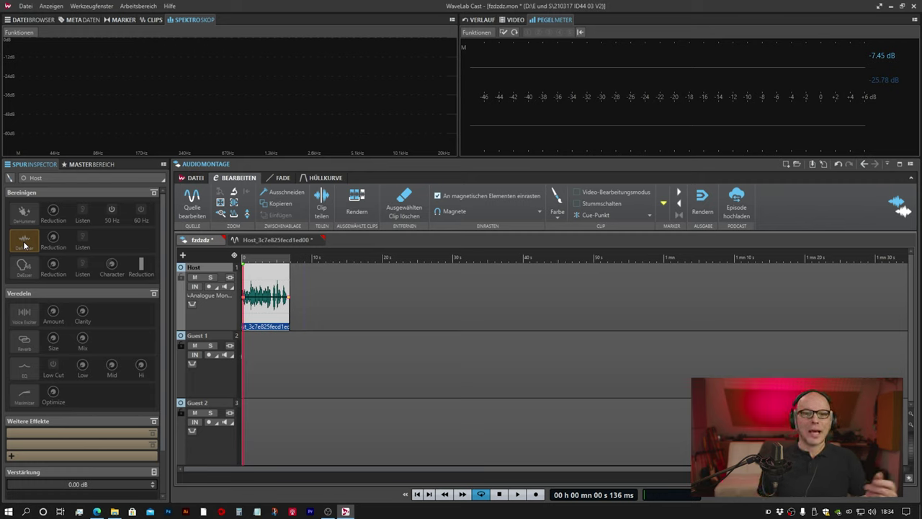
pyautogui.click(24, 265)
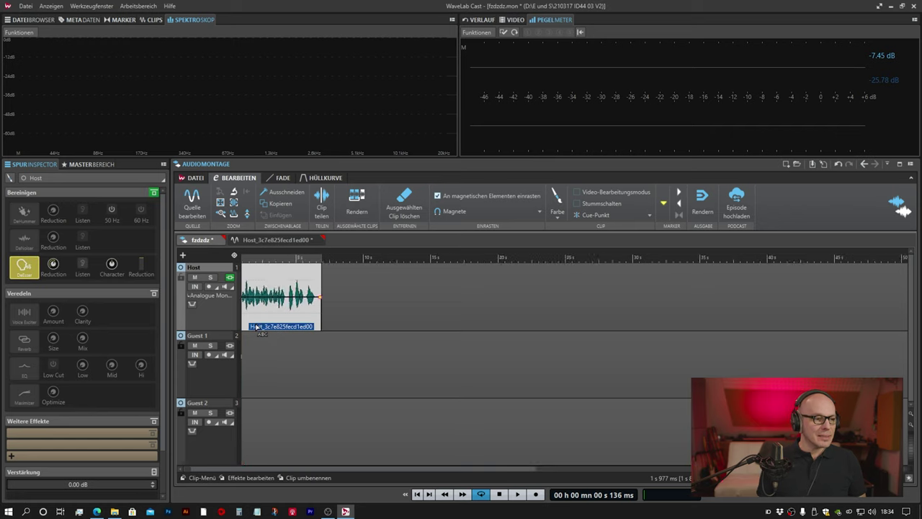
# Select the Host clip from its beginning to about 6.6 s and play that range in a loop.
pyautogui.scroll(5, 264, 456)
pyautogui.moveTo(260, 471); pyautogui.dragTo(221, 466)
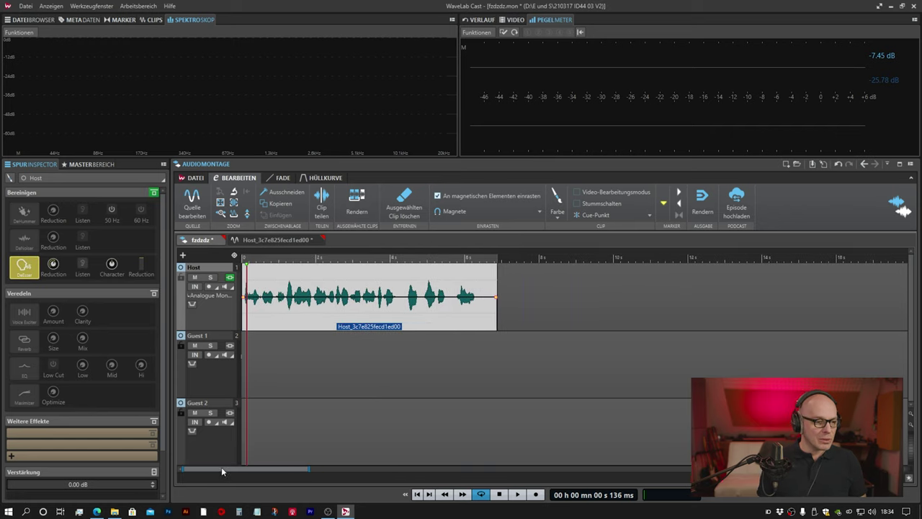
pyautogui.click(246, 272)
pyautogui.moveTo(246, 272); pyautogui.dragTo(486, 271)
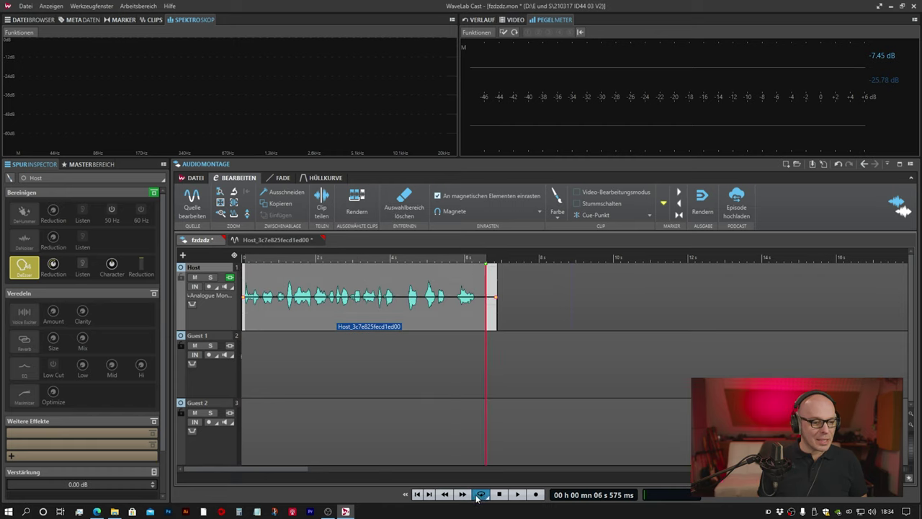
pyautogui.click(516, 495)
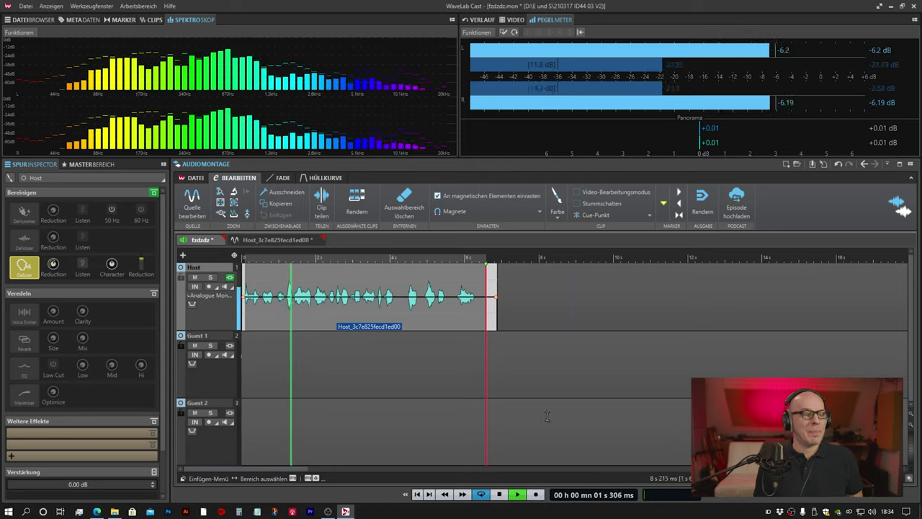
# Compare the Host track with and without the DeEsser during playback, leave the effect on and stop playback.
pyautogui.moveTo(52, 266)
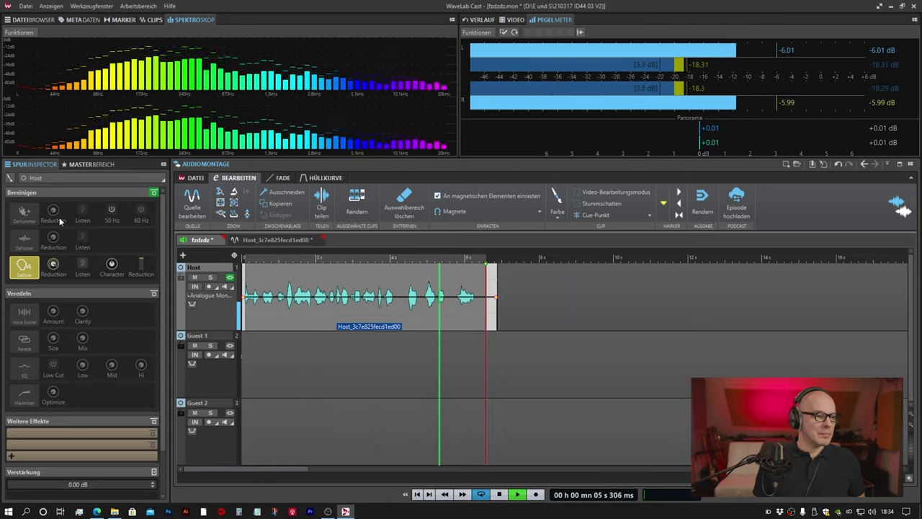
pyautogui.click(25, 268)
pyautogui.click(26, 268)
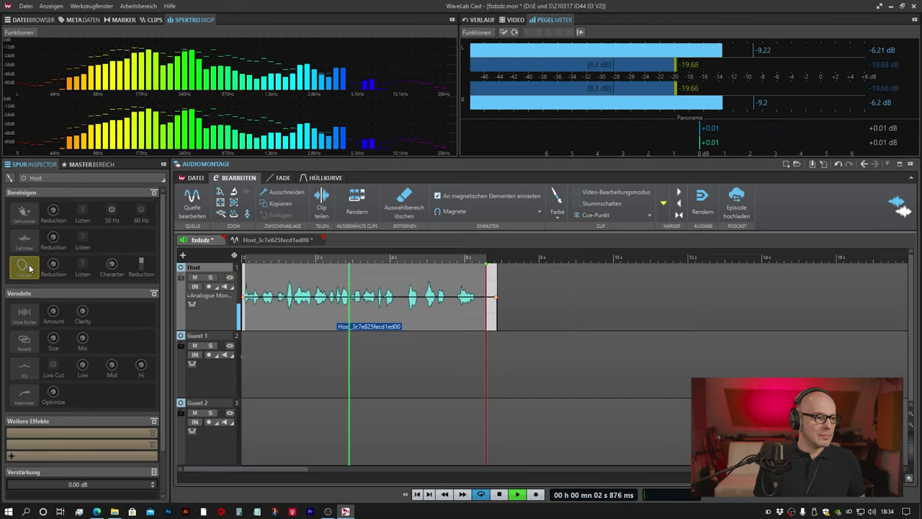
pyautogui.click(27, 268)
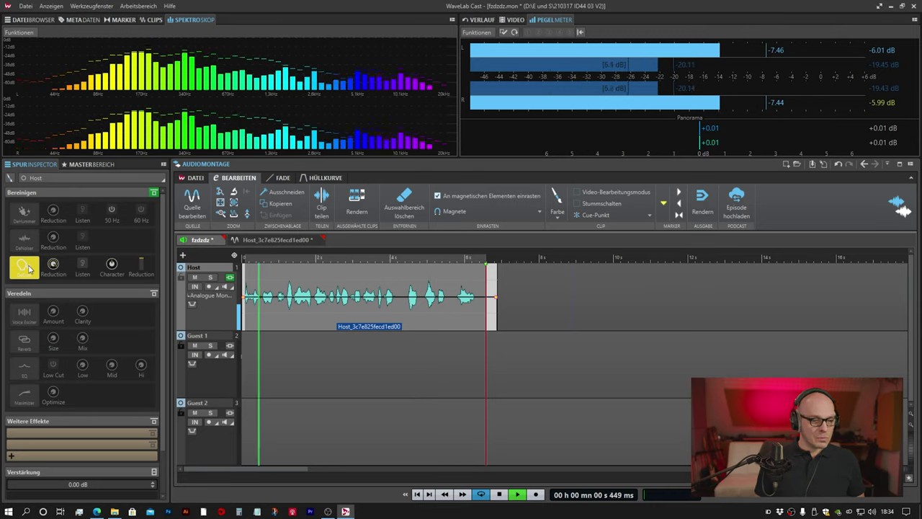
pyautogui.press('space')
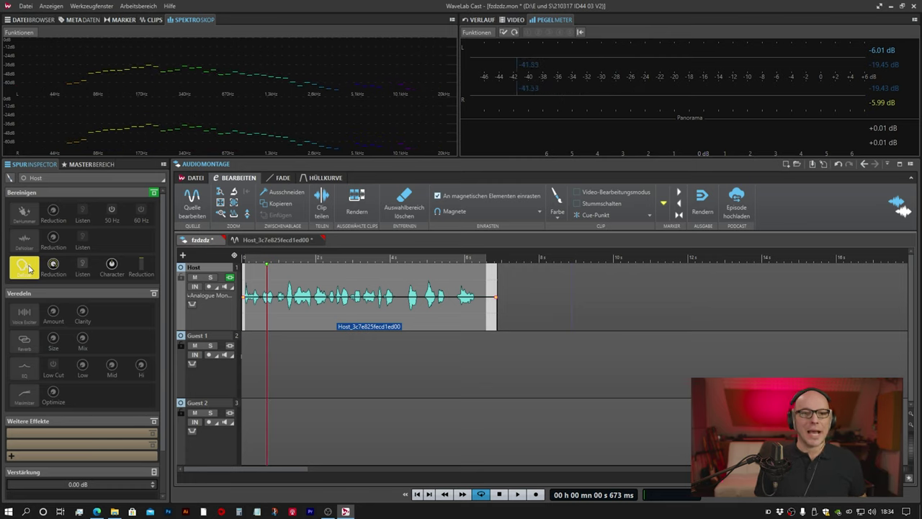
# Turn on the Voice Exciter for the Host track and raise its Amount to about 72 % while playing from the start.
pyautogui.click(24, 313)
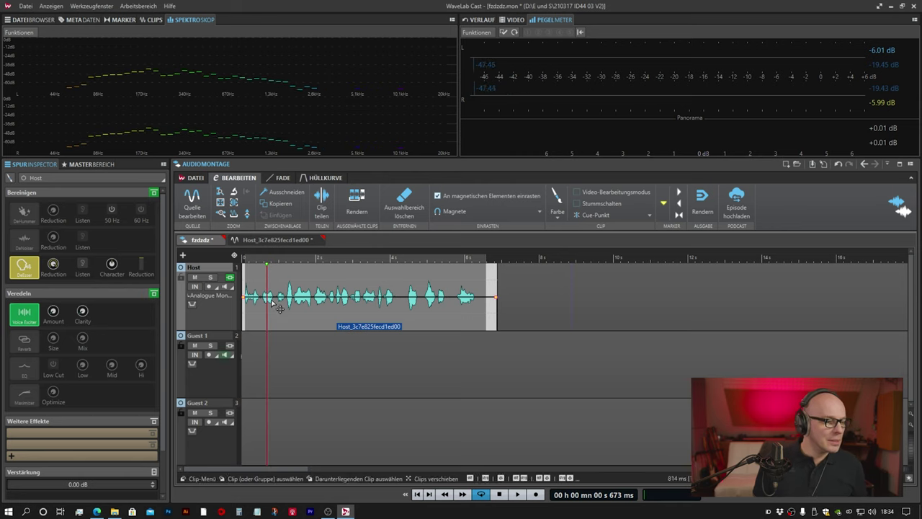
pyautogui.click(249, 278)
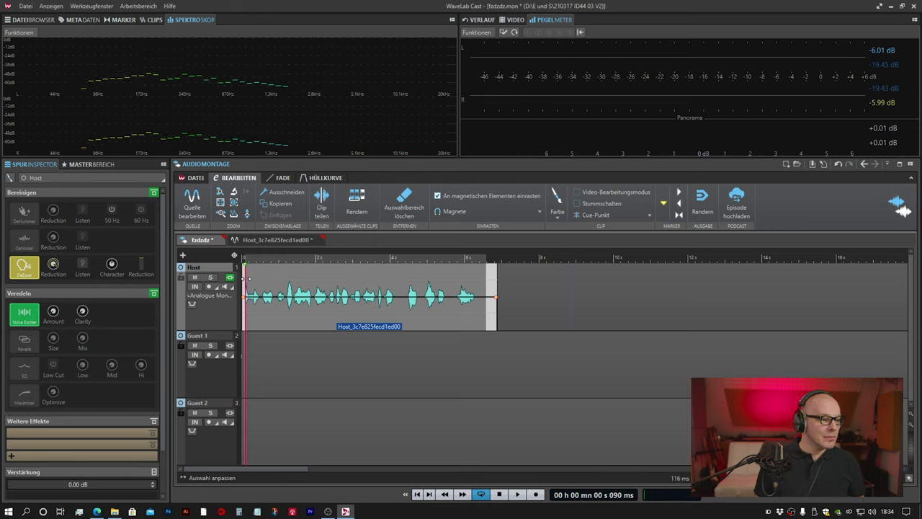
pyautogui.press('space')
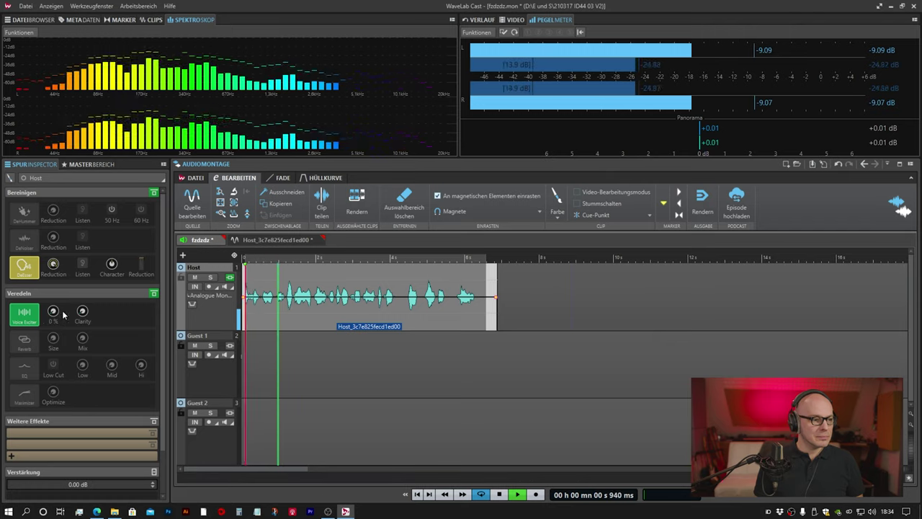
pyautogui.moveTo(46, 295); pyautogui.dragTo(51, 257)
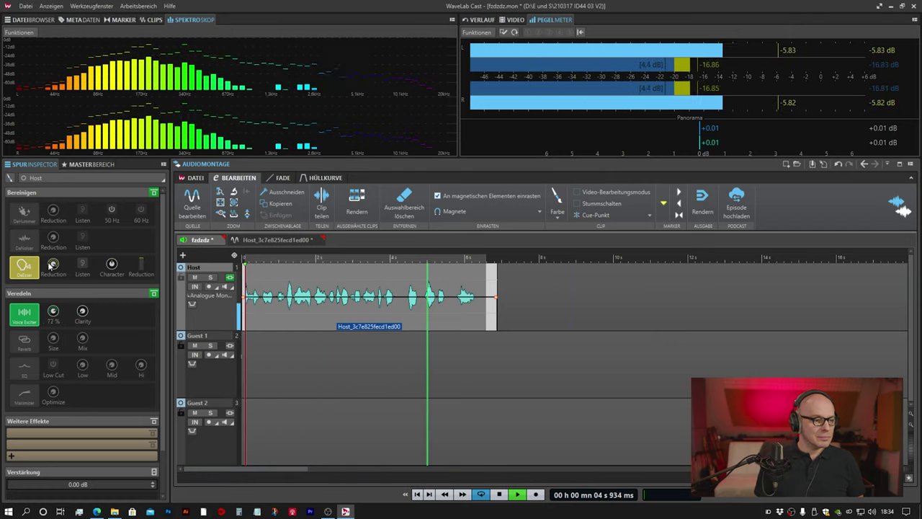
pyautogui.press('space')
# Raise the Voice Exciter's Clarity to about 77.3 % during playback and stop playback.
pyautogui.moveTo(82, 312)
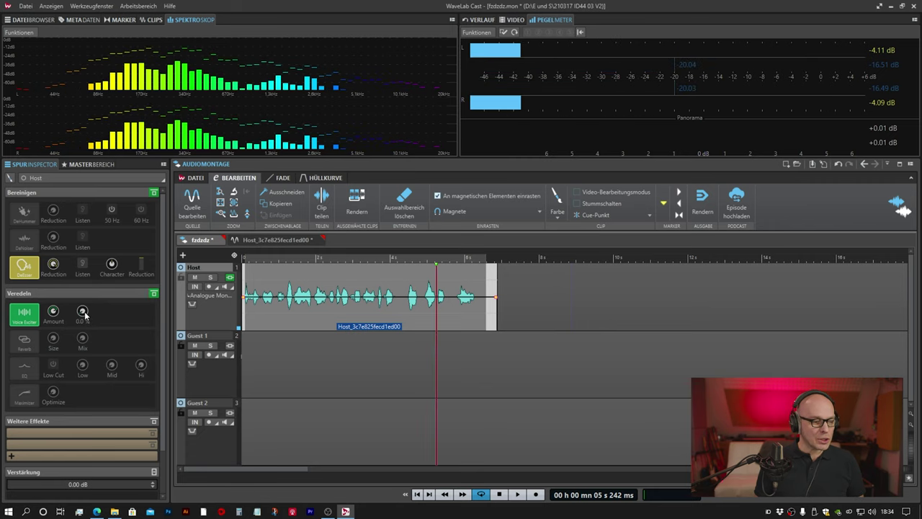
pyautogui.press('space')
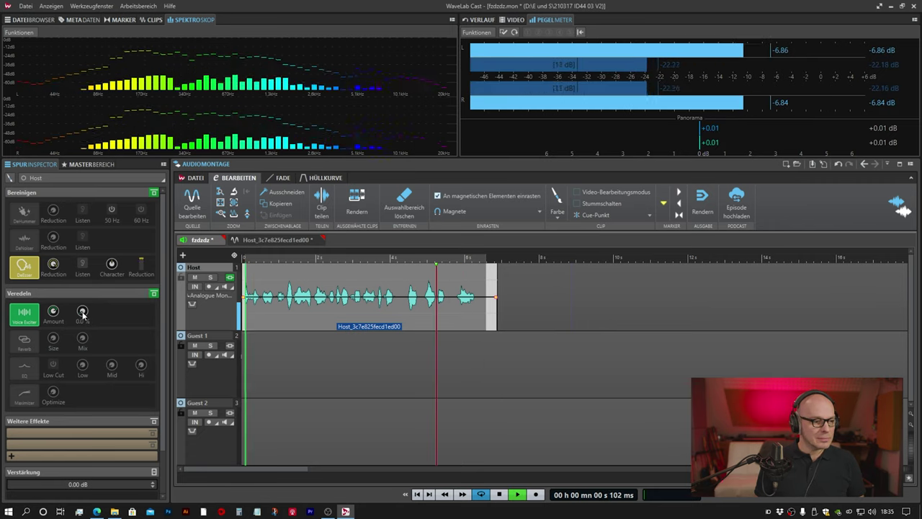
pyautogui.moveTo(82, 313)
pyautogui.mouseDown()
pyautogui.moveTo(82, 263)
pyautogui.moveTo(79, 324)
pyautogui.mouseUp()
pyautogui.press('space')
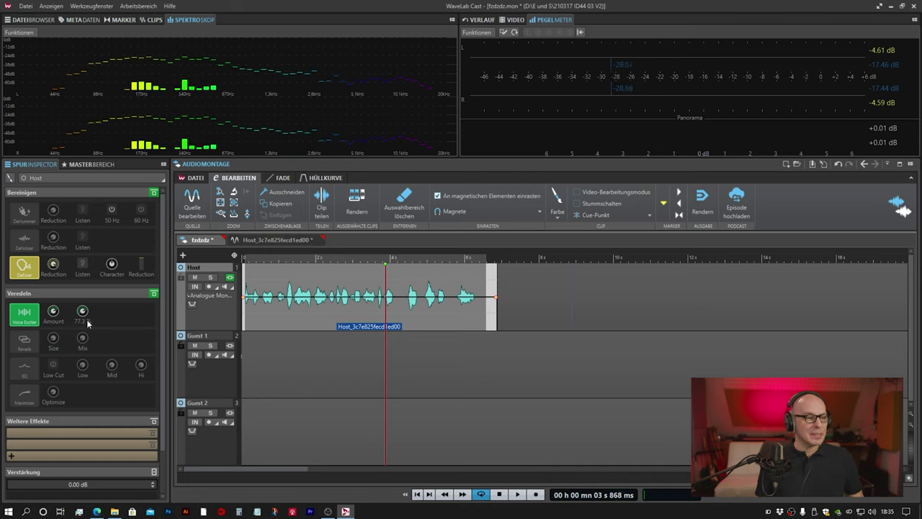
# Try out the Reverb effect on the Host track during playback.
pyautogui.click(22, 341)
pyautogui.press('space')
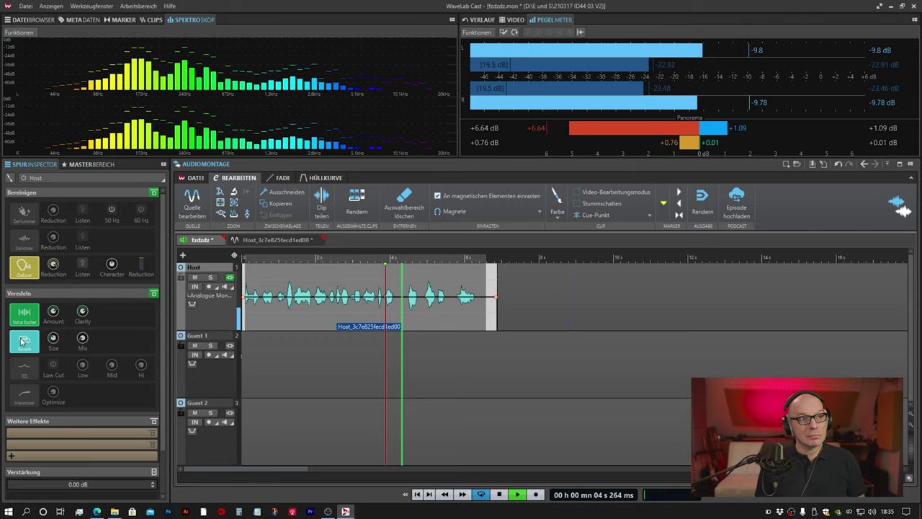
pyautogui.click(23, 341)
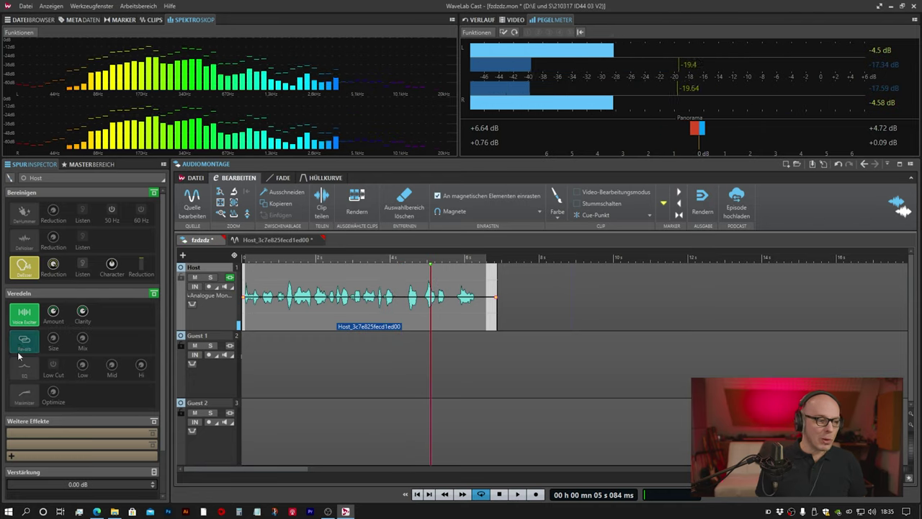
# Turn on the Host track's EQ with Low Cut and boost the low band to about 4.5 dB during playback.
pyautogui.click(24, 367)
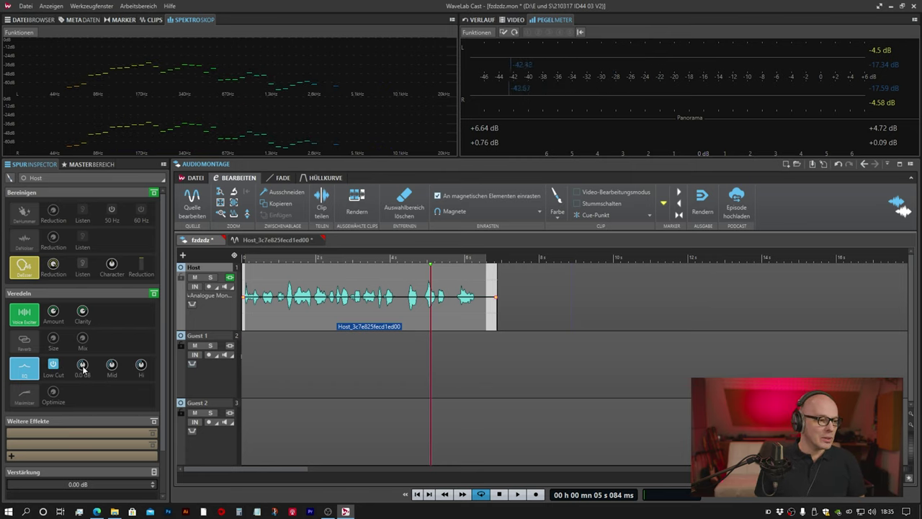
pyautogui.press('space')
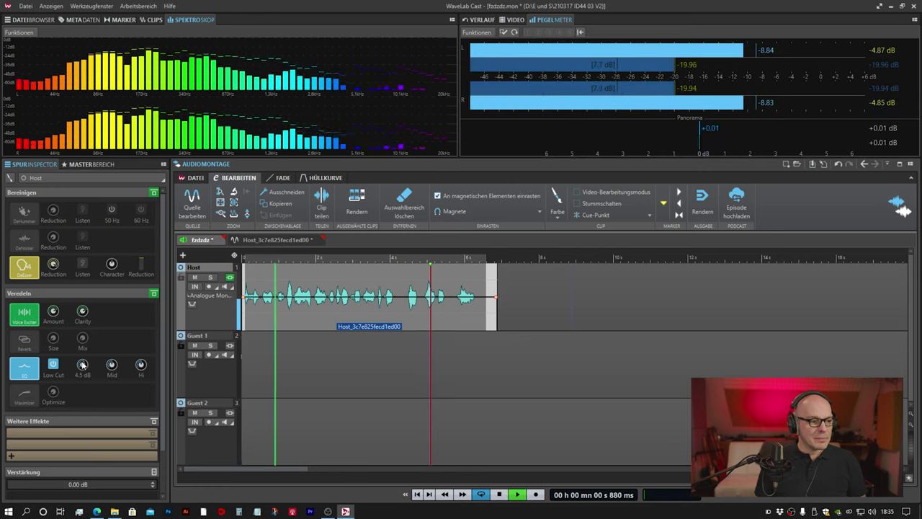
pyautogui.scroll(3, 111, 367)
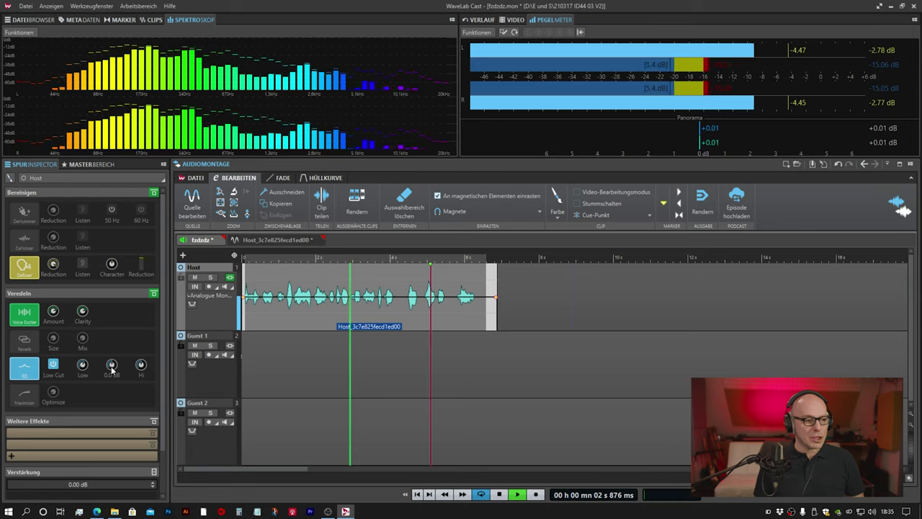
# Lower the EQ's mid band by about 2 dB, boost its high band and stop playback after listening.
pyautogui.scroll(-6, 111, 367)
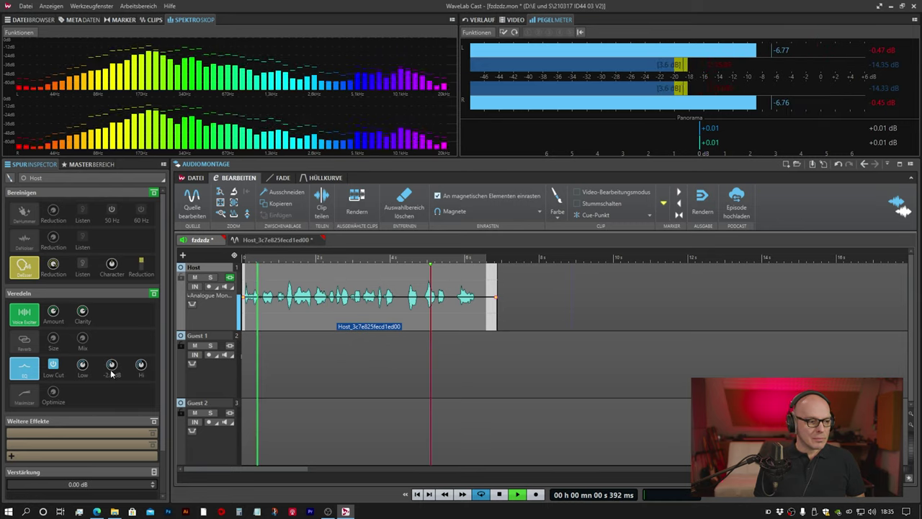
pyautogui.moveTo(140, 367)
pyautogui.scroll(4, 140, 366)
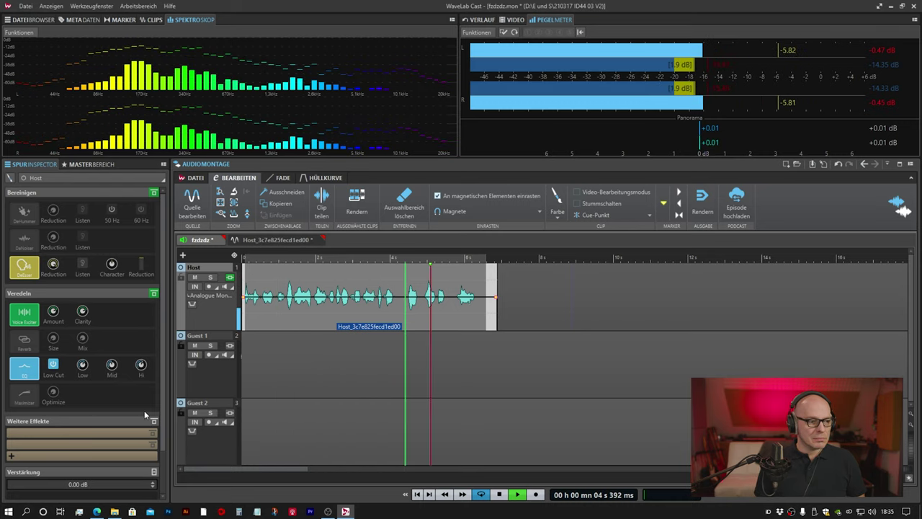
pyautogui.moveTo(112, 267)
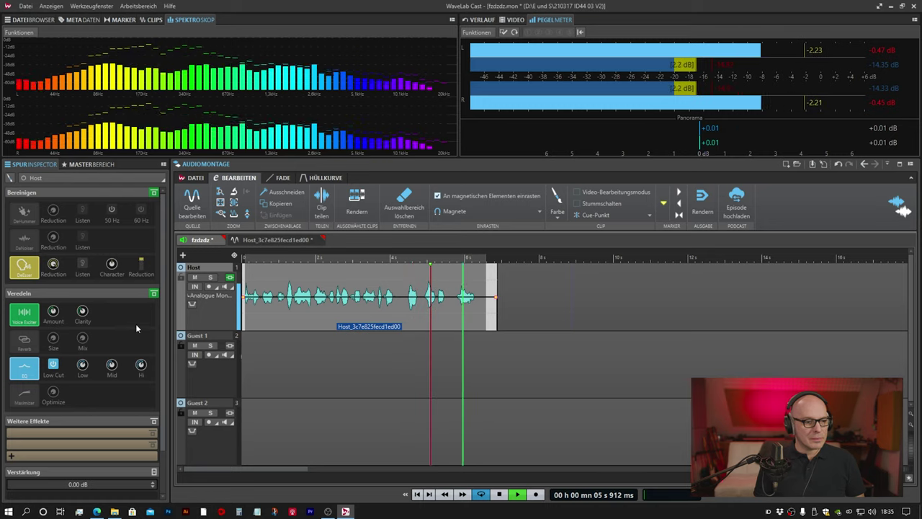
pyautogui.press('space')
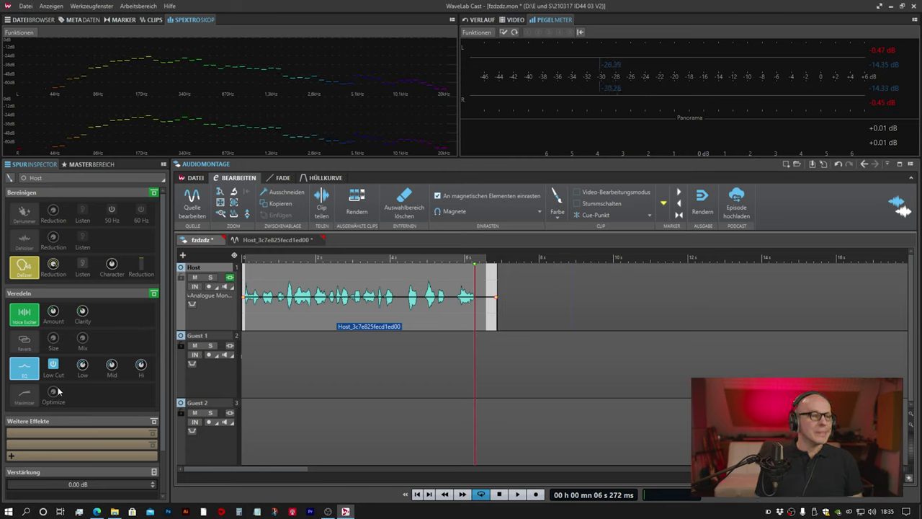
# Turn on the Host track's Maximizer, compare the sound with it off and on during playback, and stop playback.
pyautogui.click(21, 396)
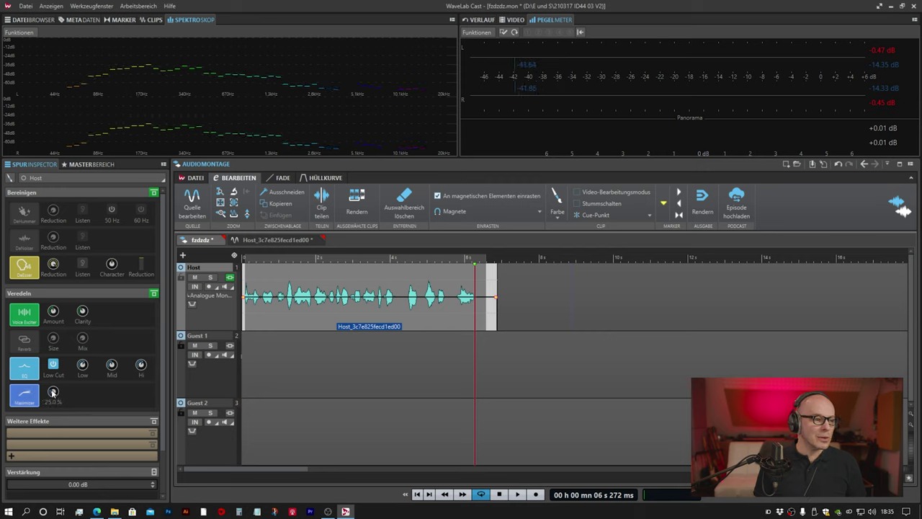
pyautogui.press('space')
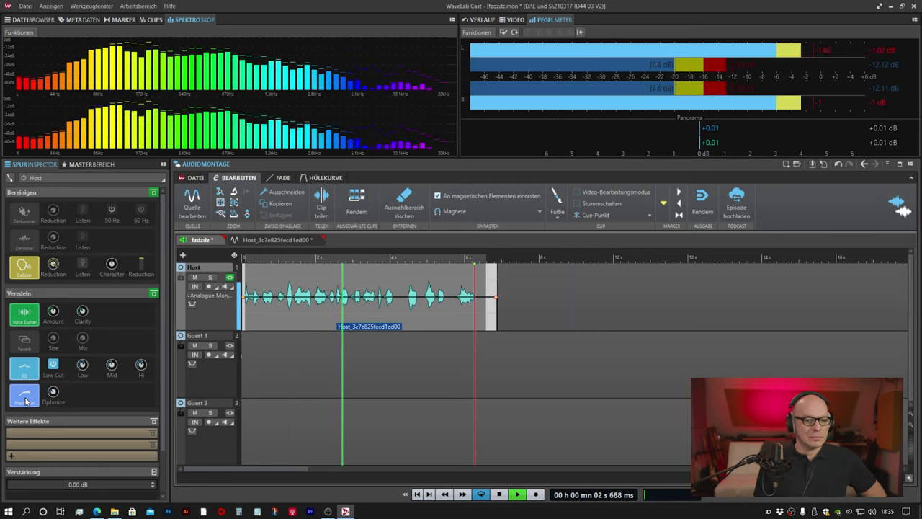
pyautogui.moveTo(53, 395)
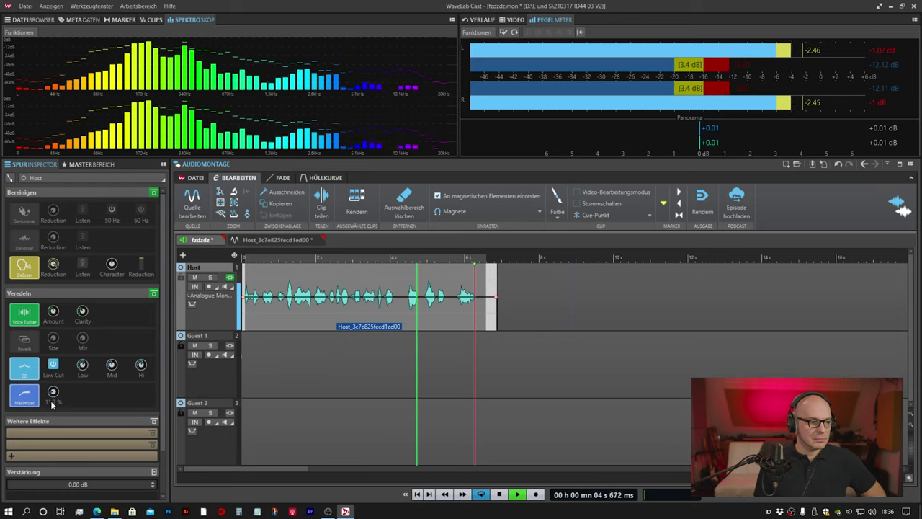
pyautogui.click(25, 404)
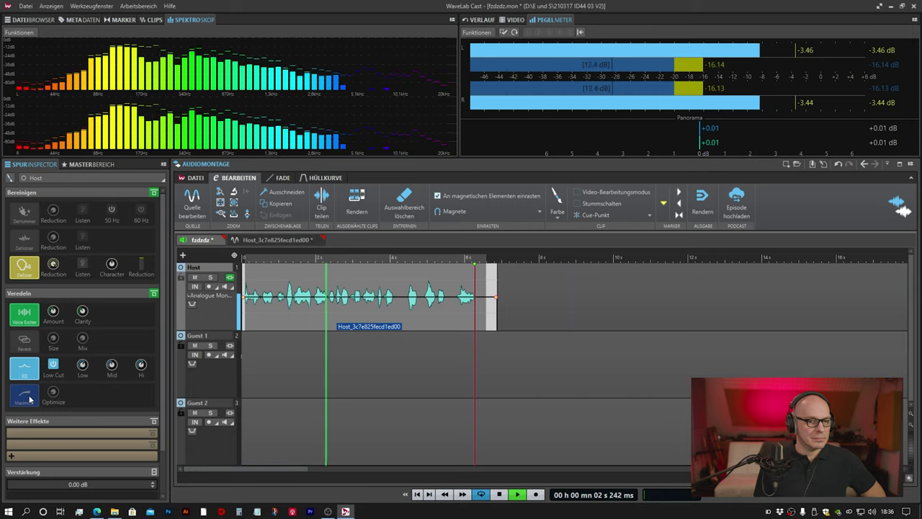
pyautogui.click(26, 396)
pyautogui.press('space')
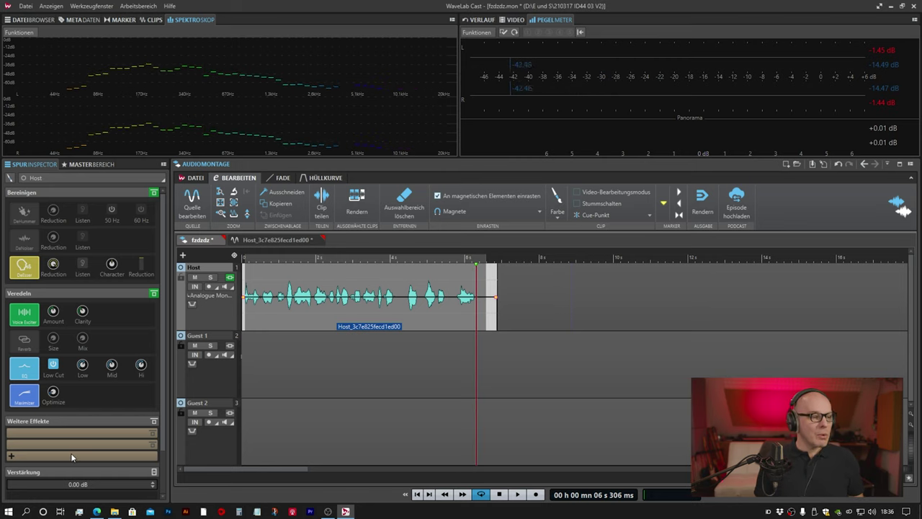
# Open the montage's render settings and review the source range choices and the output file name.
pyautogui.scroll(-2, 162, 466)
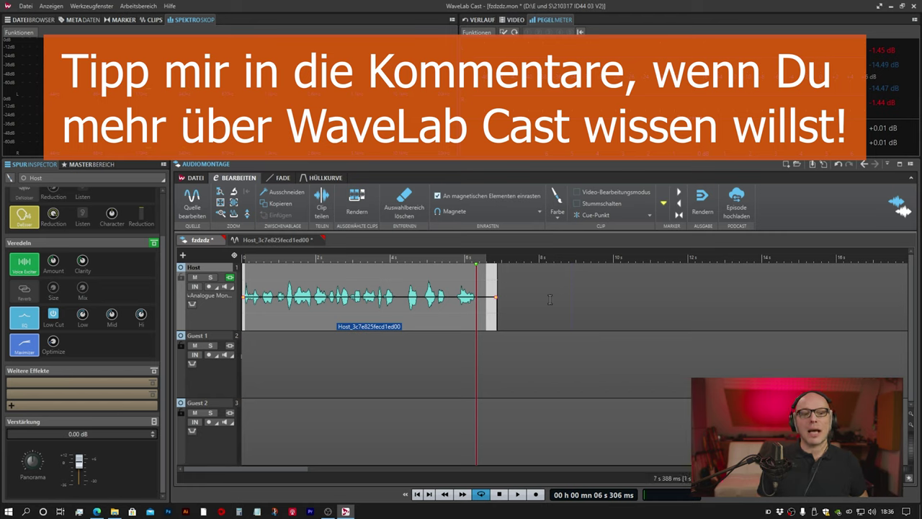
pyautogui.click(703, 202)
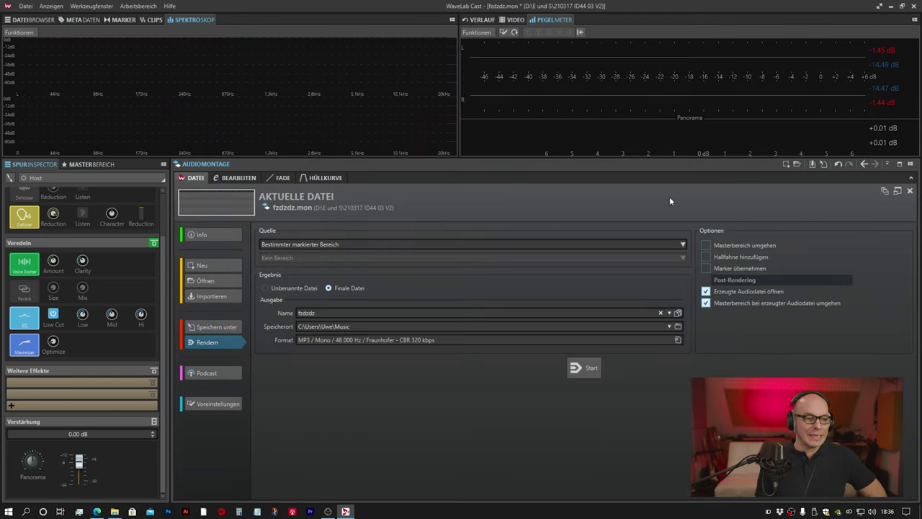
pyautogui.click(354, 244)
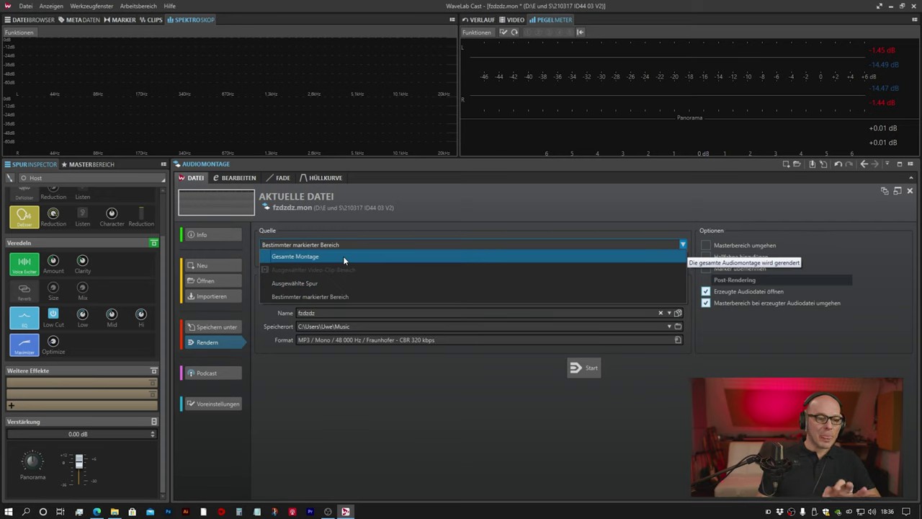
pyautogui.click(488, 200)
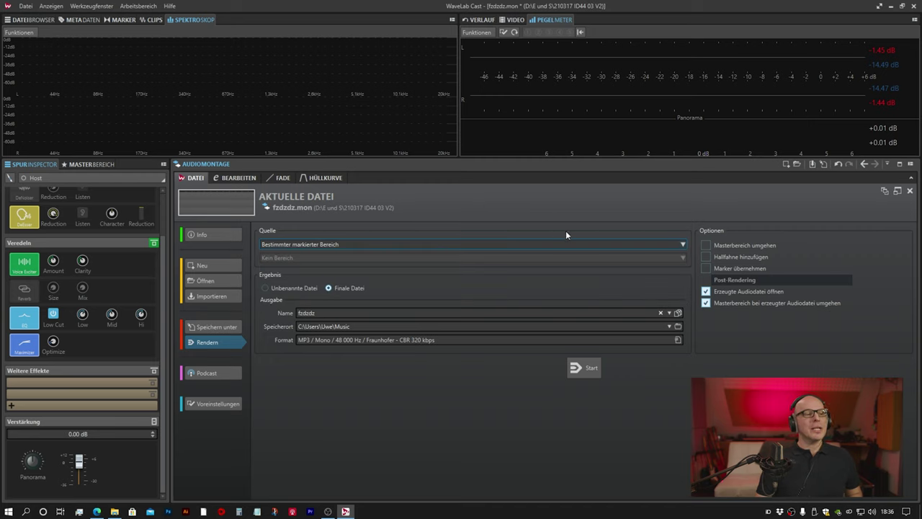
pyautogui.click(310, 313)
pyautogui.moveTo(298, 311); pyautogui.dragTo(326, 305)
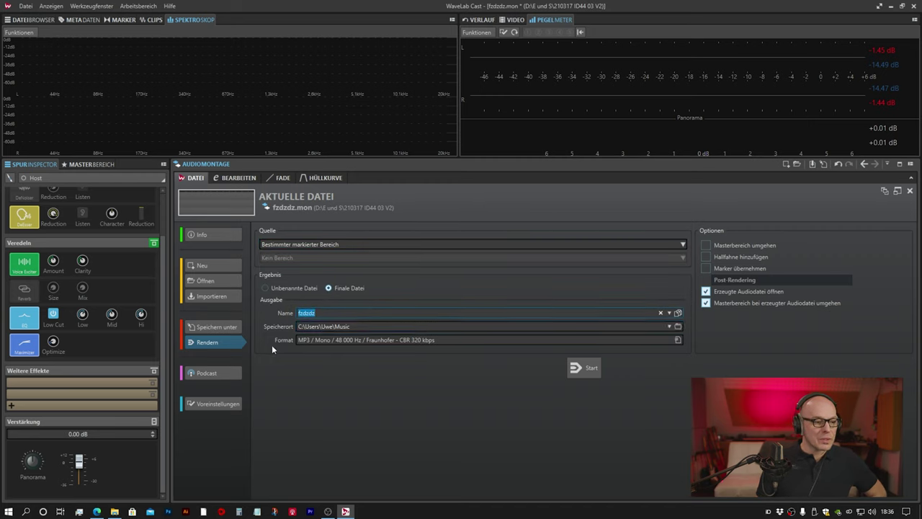
# Open the render output's audio file format for editing and choose MPEG-1 Layer 3 (MP3) as the file type.
pyautogui.click(677, 341)
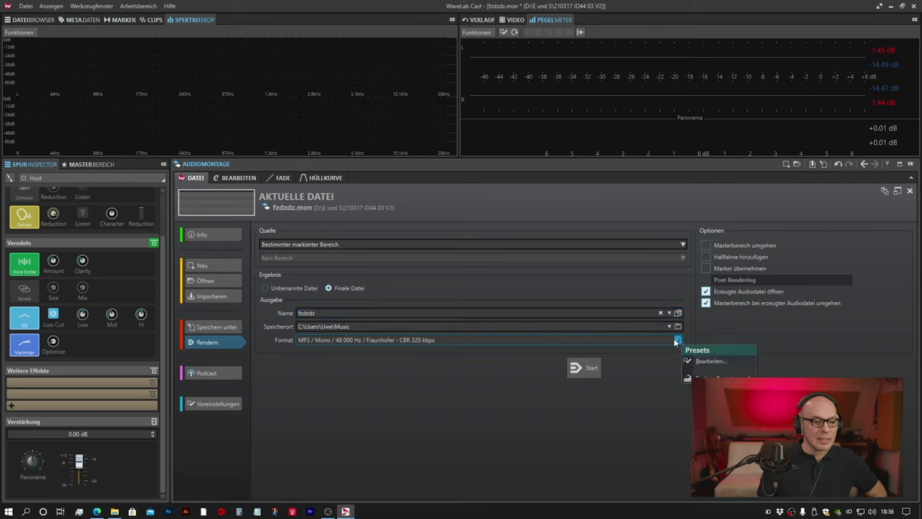
pyautogui.click(710, 360)
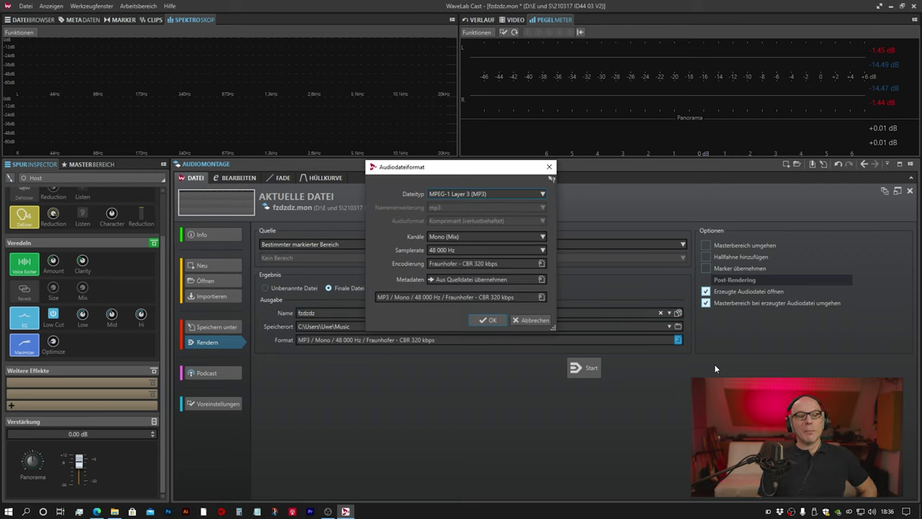
pyautogui.click(484, 196)
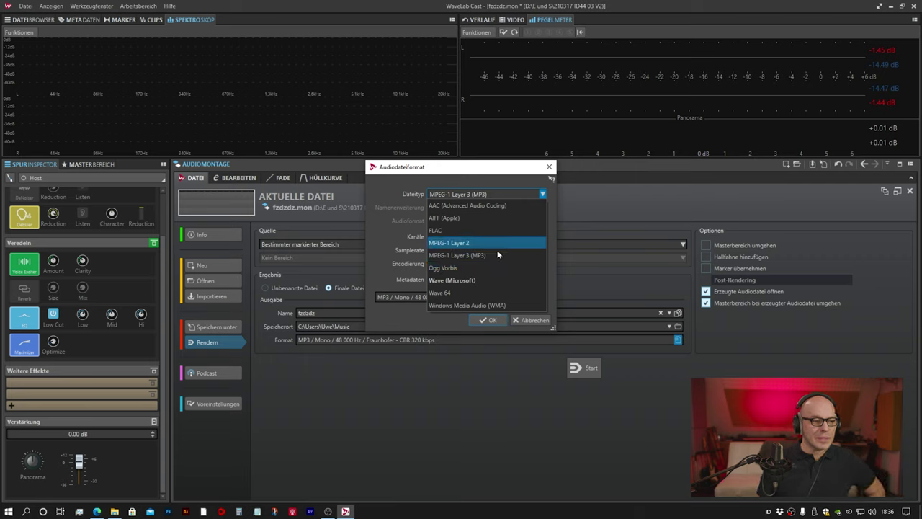
pyautogui.click(472, 256)
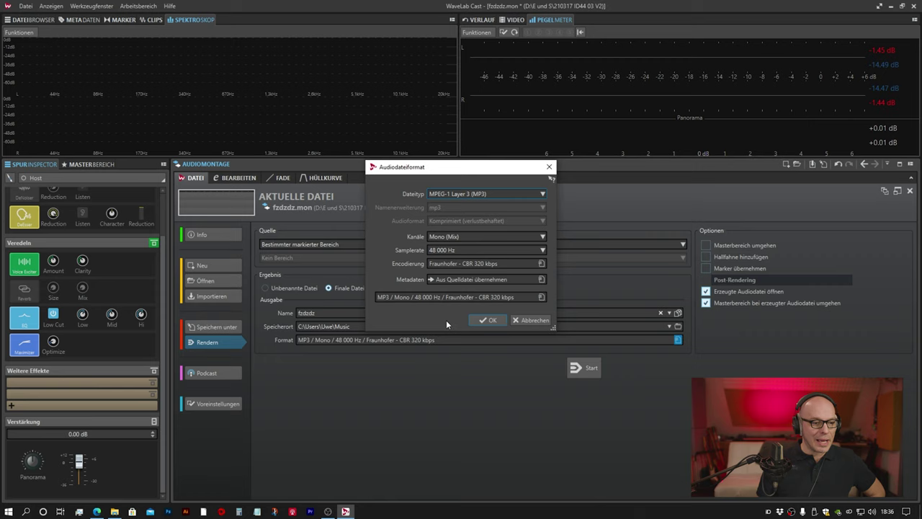
# Choose a 48 000 Hz sample rate, check the encoding options and accept the audio file format.
pyautogui.click(470, 249)
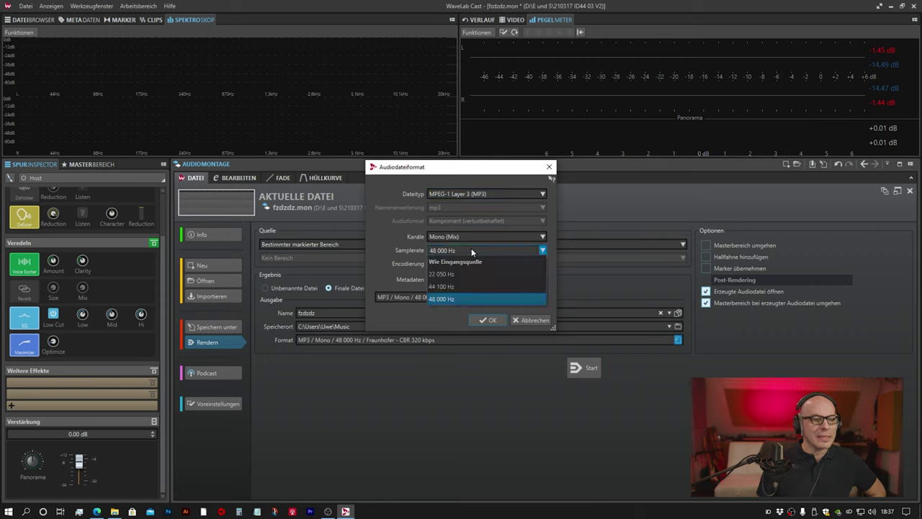
pyautogui.click(453, 301)
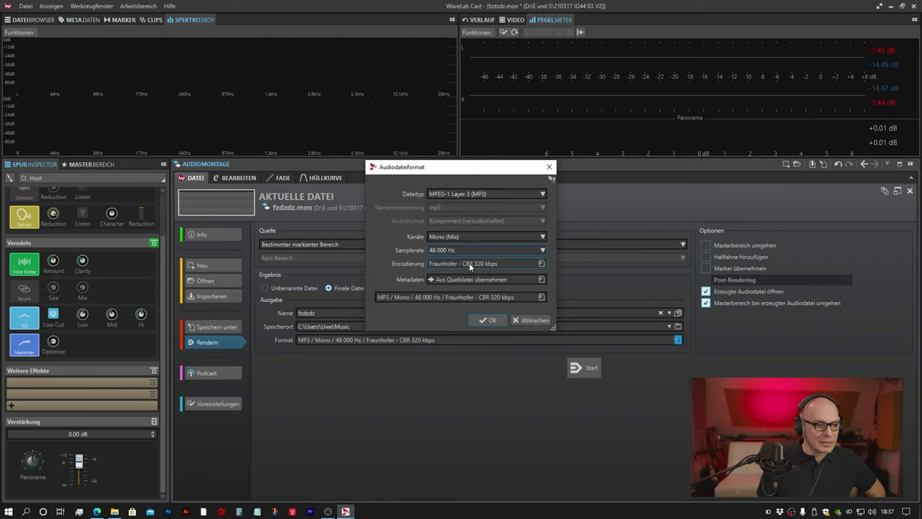
pyautogui.rightClick(495, 265)
pyautogui.click(402, 247)
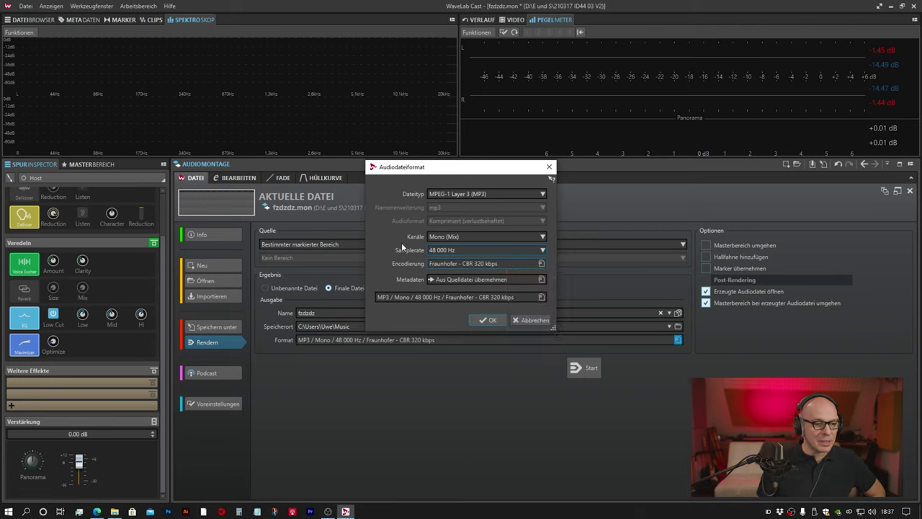
pyautogui.click(488, 321)
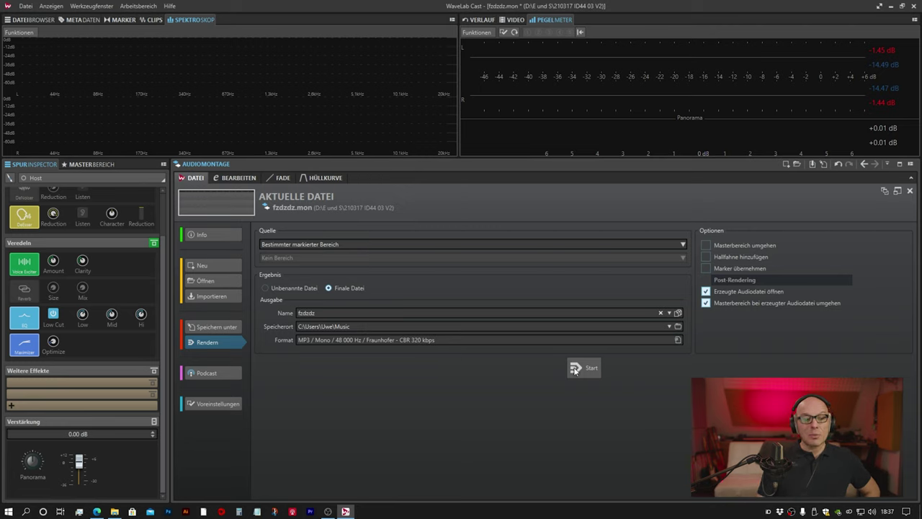